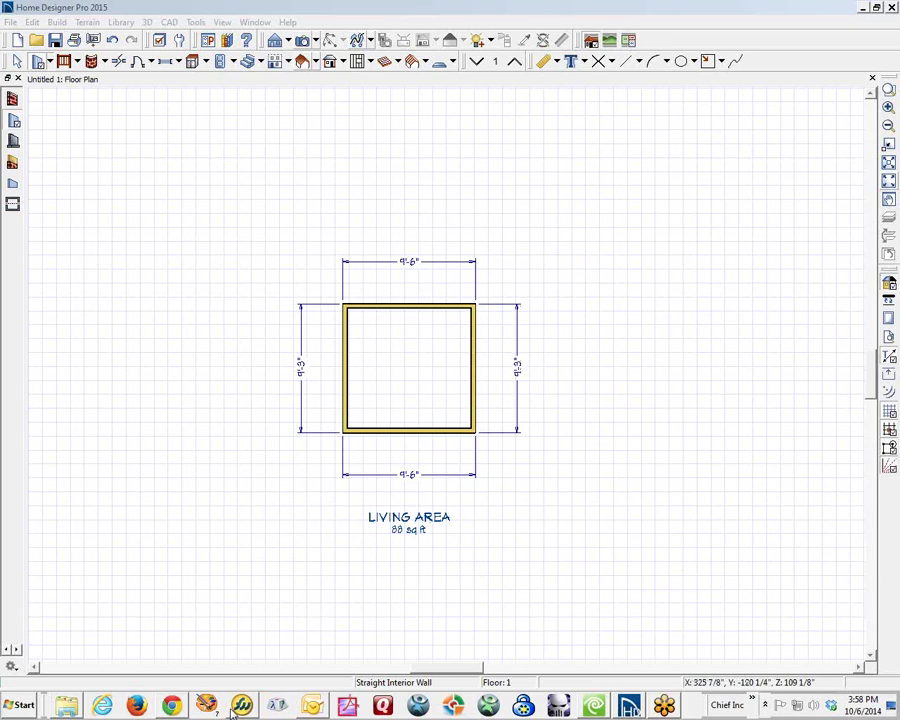
- Bring the 'building a sloped room' forum thread forward in Chrome and scroll to its top
click(172, 705)
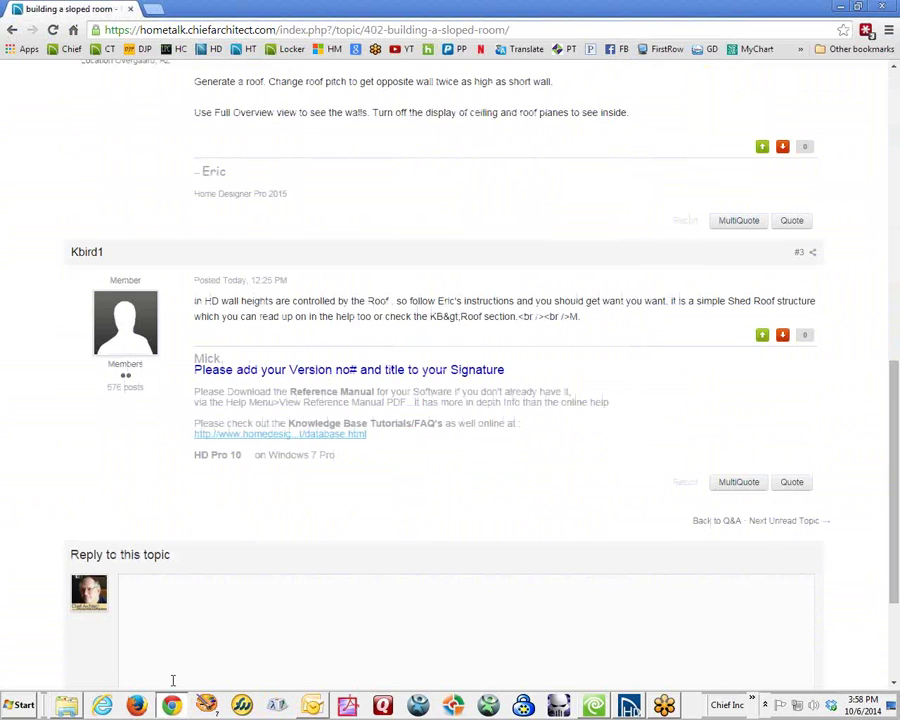
scroll(787, 372, up, 7)
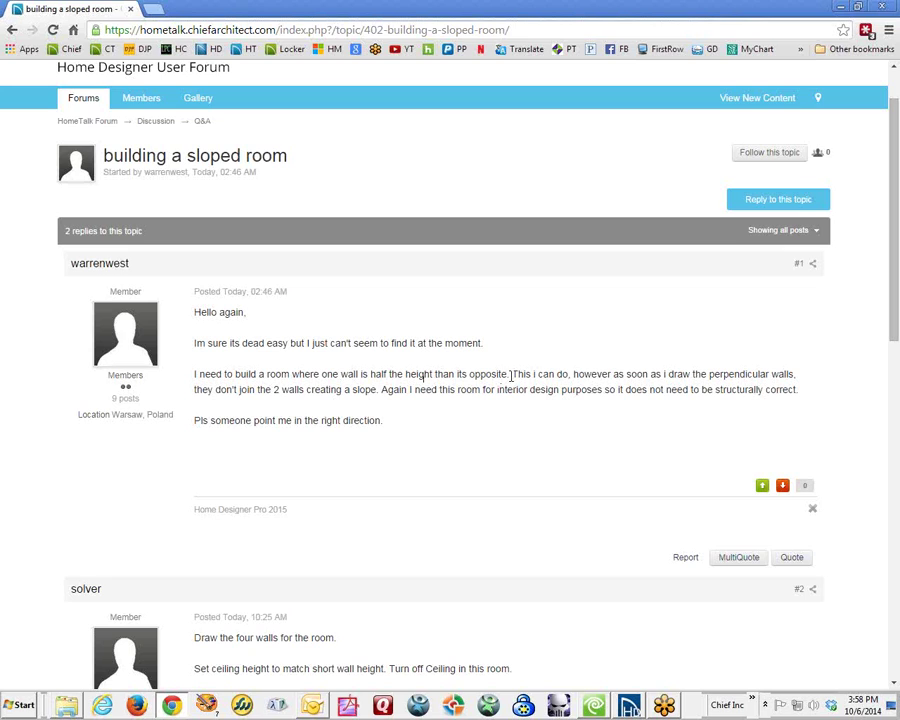
- Minimize the browser and switch the room to a 3D Doll House View
click(843, 9)
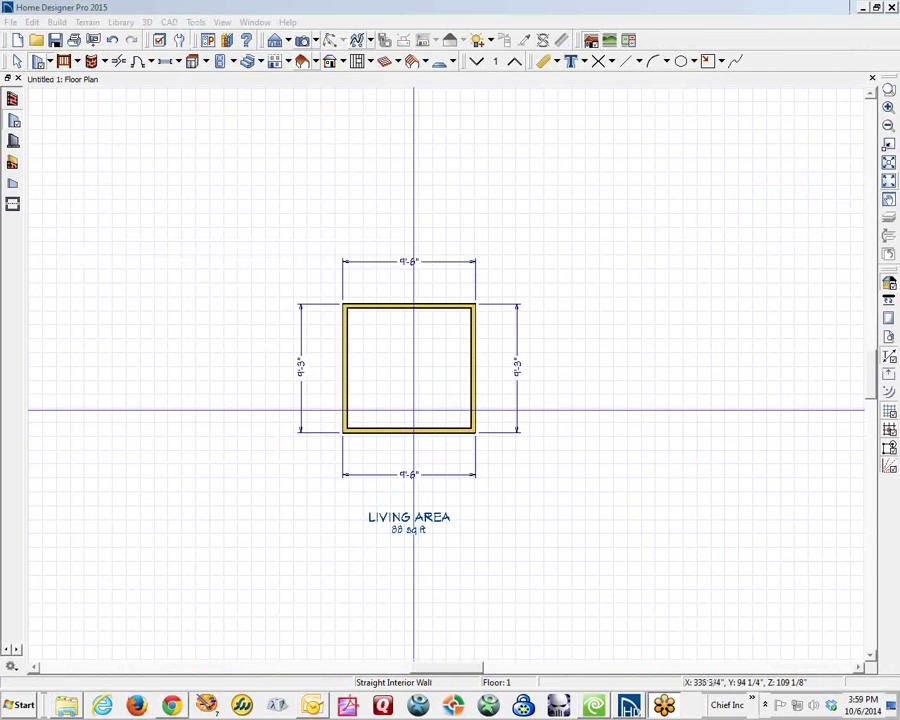
scroll(418, 358, up, 3)
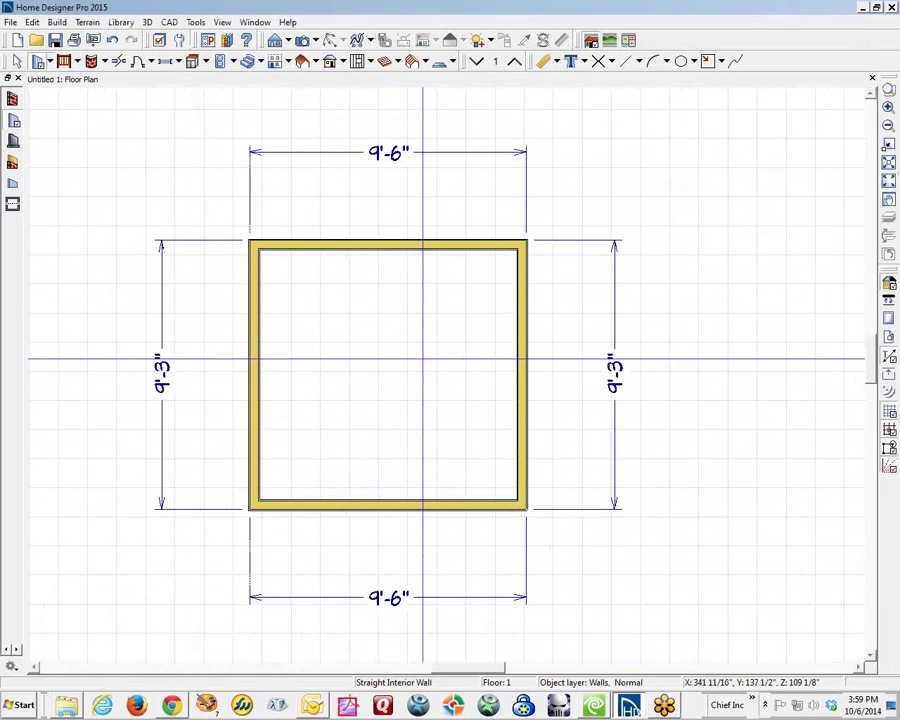
scroll(450, 356, down, 1)
scroll(426, 356, up, 1)
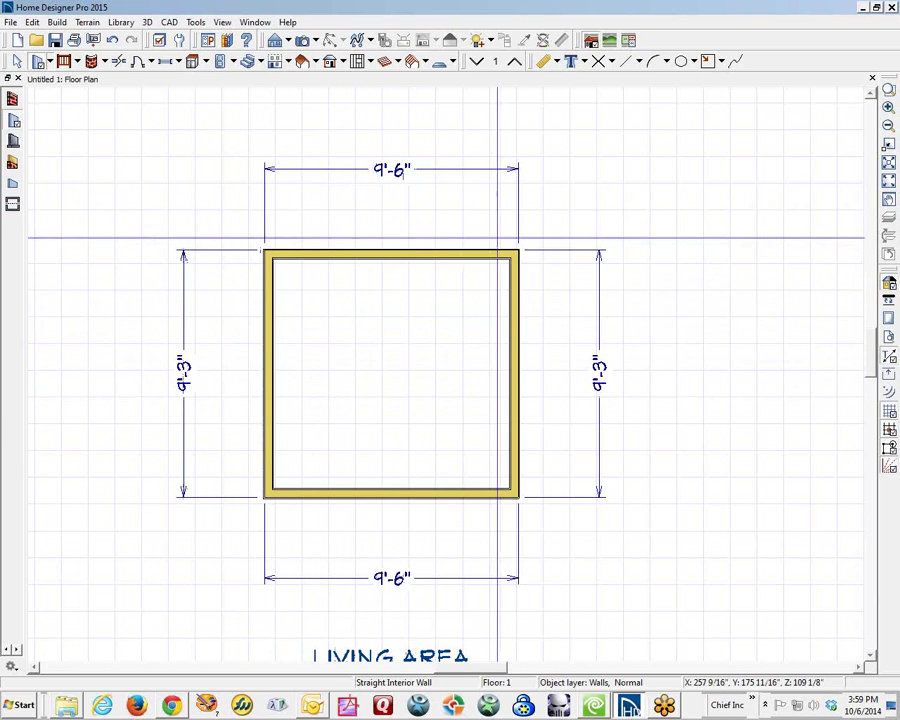
scroll(495, 290, up, 1)
scroll(450, 332, down, 1)
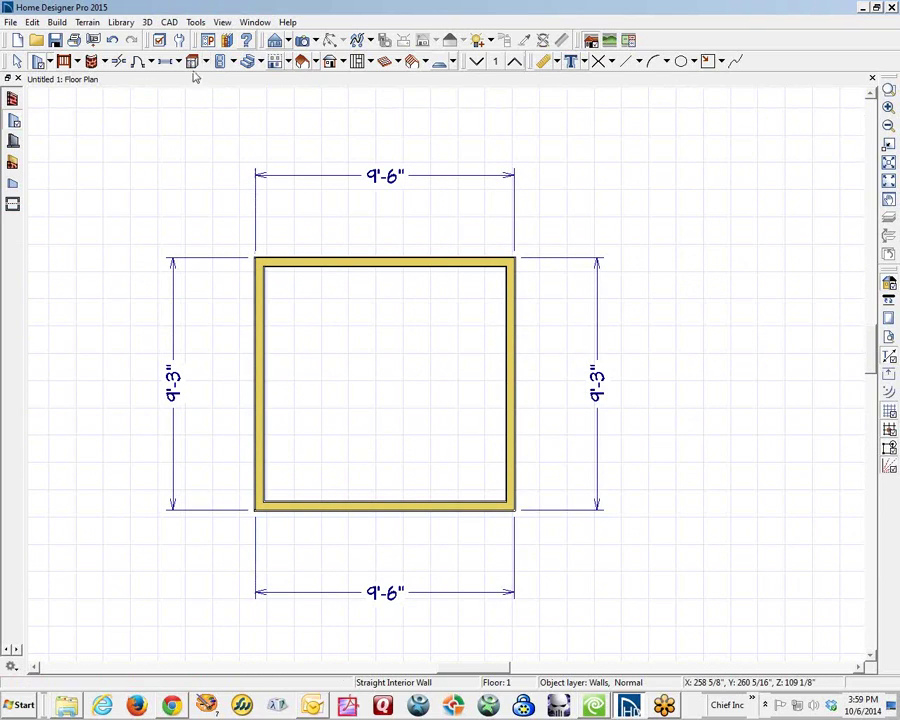
click(314, 43)
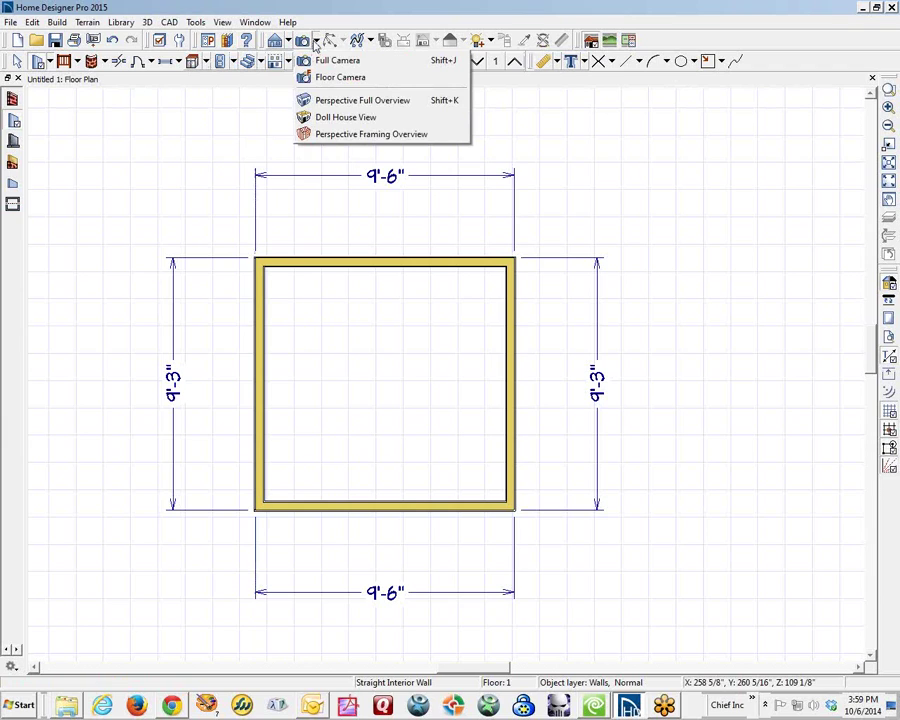
click(346, 119)
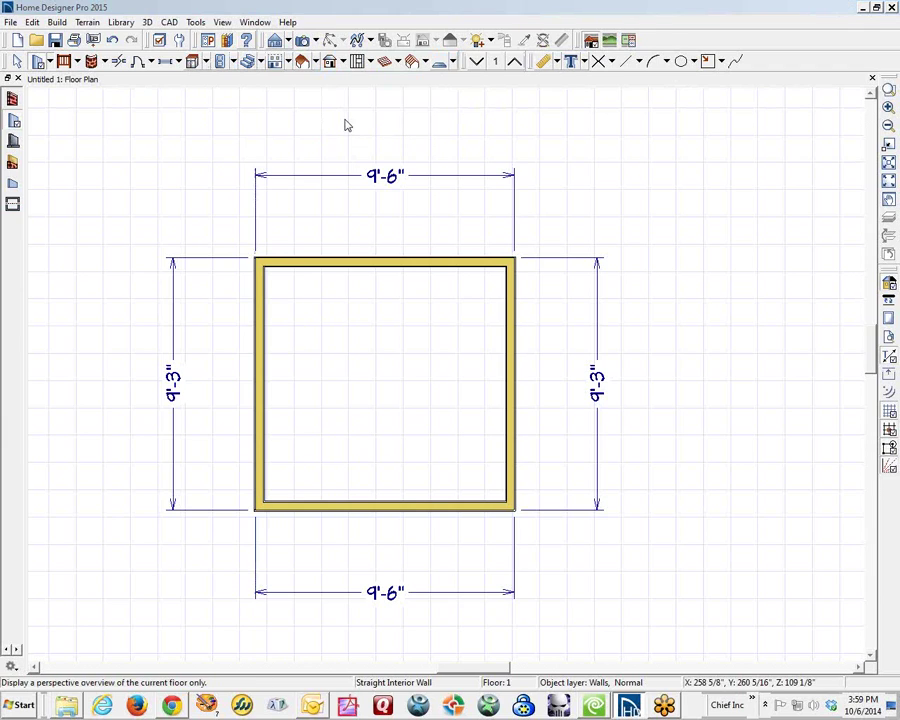
- Orbit down into the room and select its near wall with Select Next Object
drag(409, 373, 388, 440)
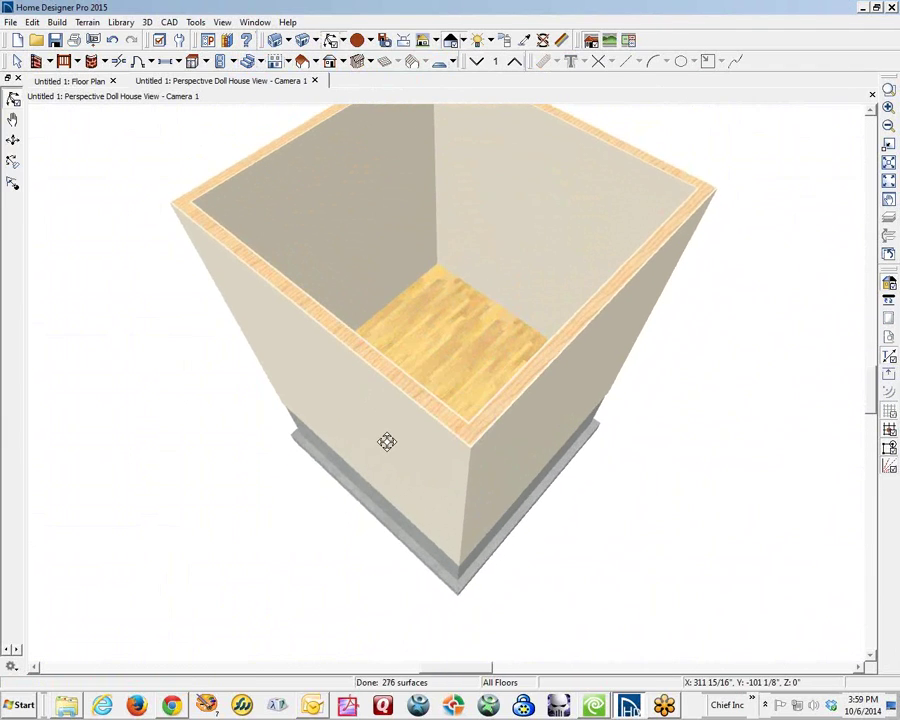
right_click(565, 344)
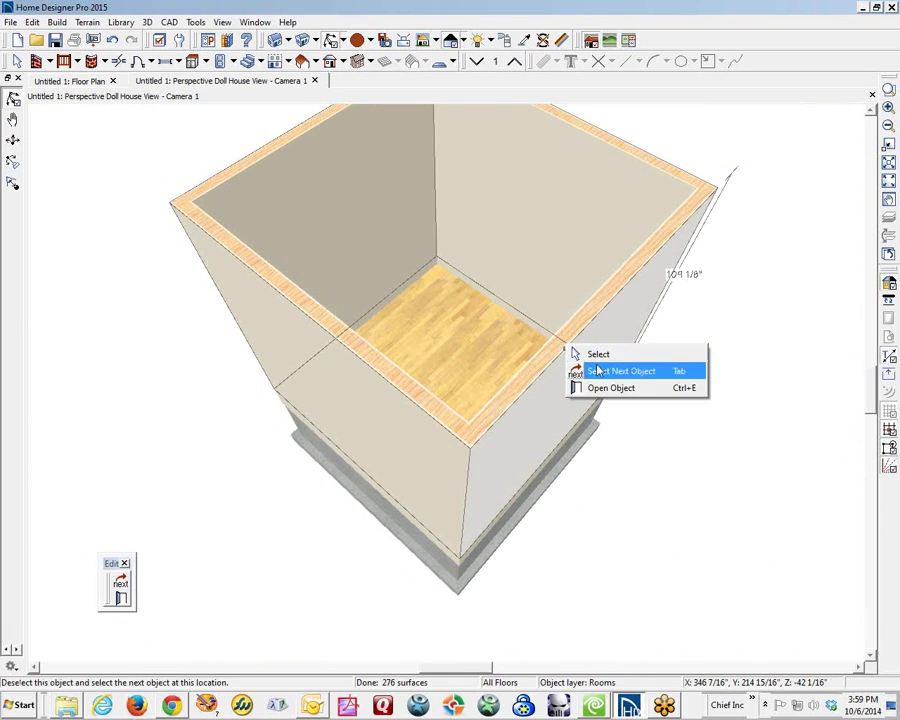
click(588, 368)
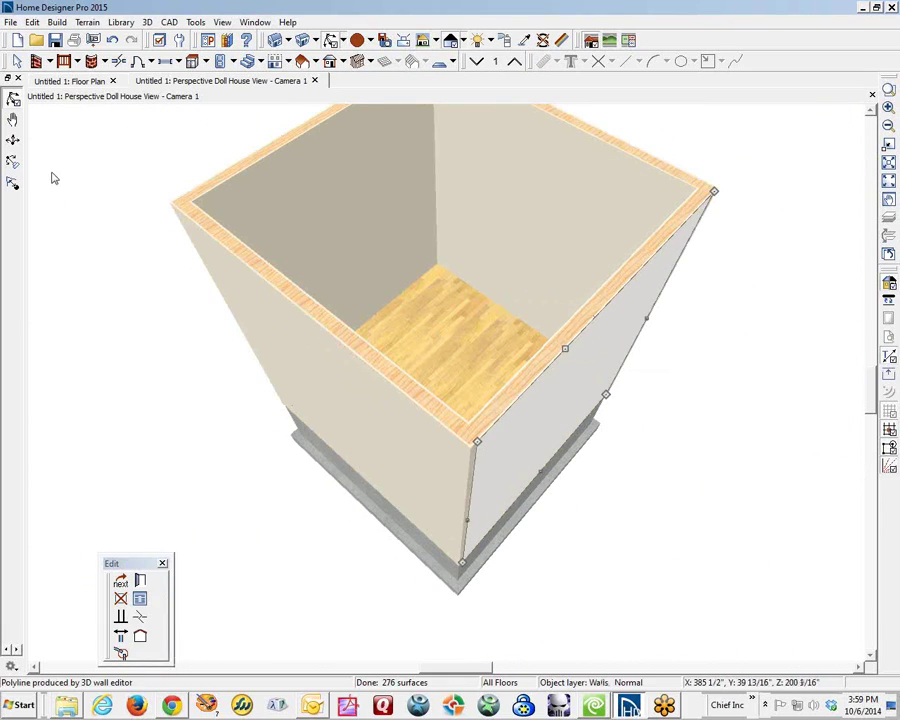
- In Wall Specification, make the near wall a railing with Solid rail style
click(121, 650)
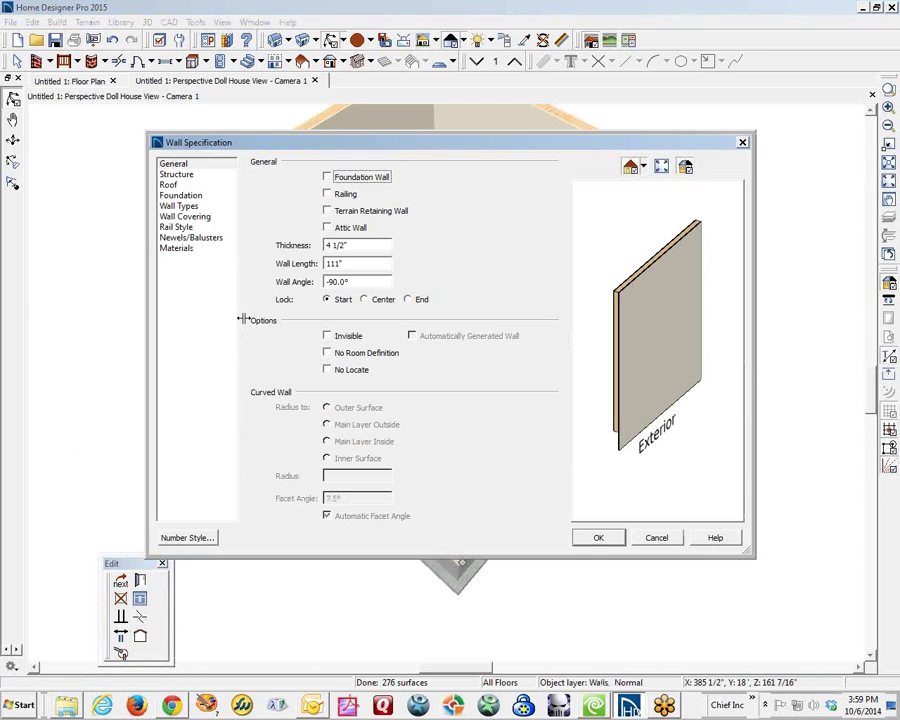
click(176, 228)
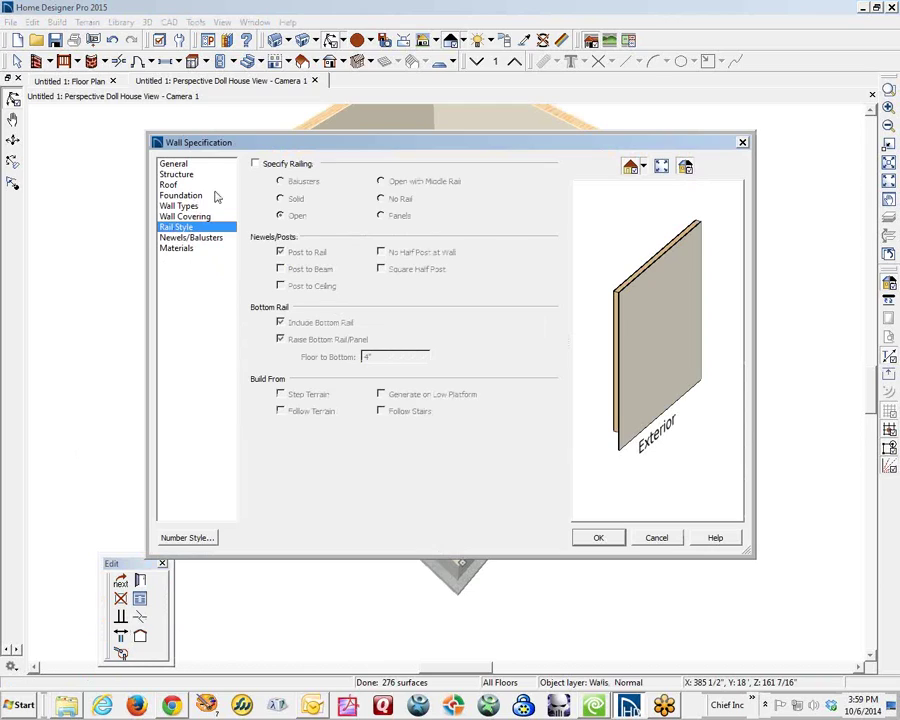
click(266, 165)
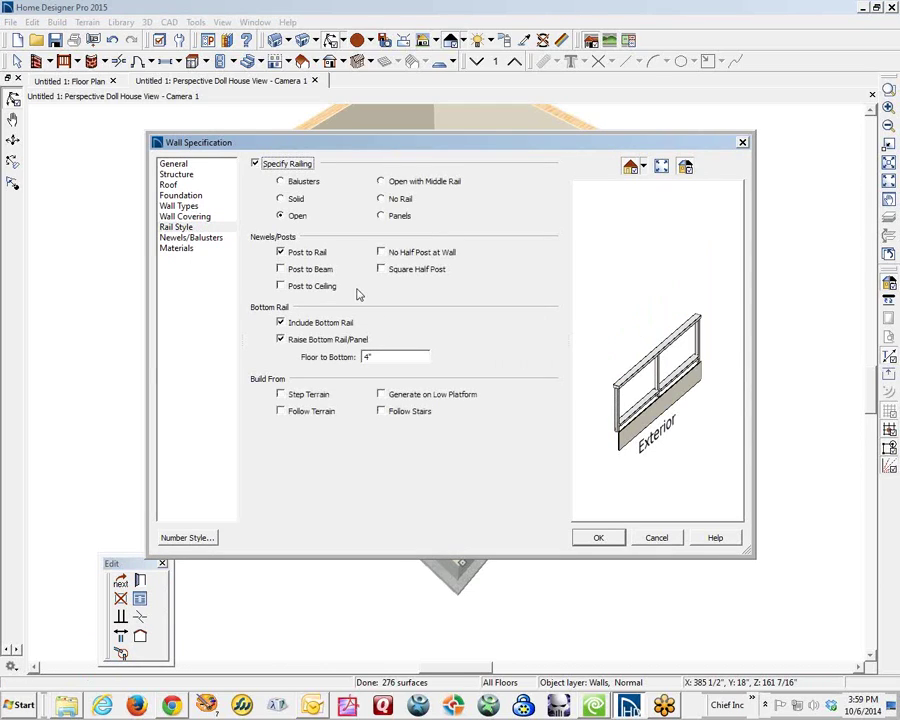
click(296, 200)
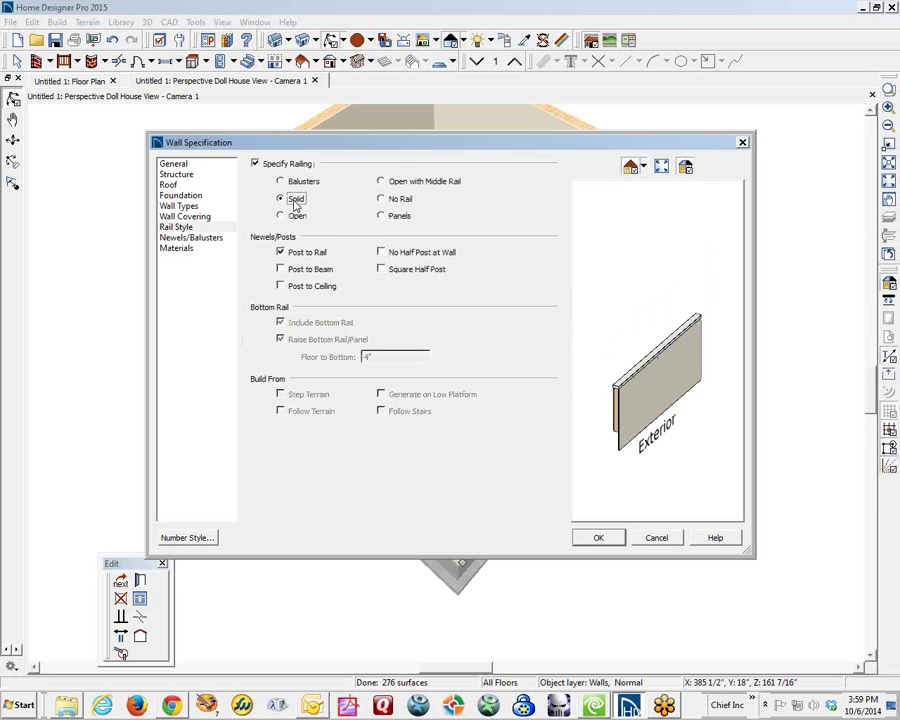
click(600, 538)
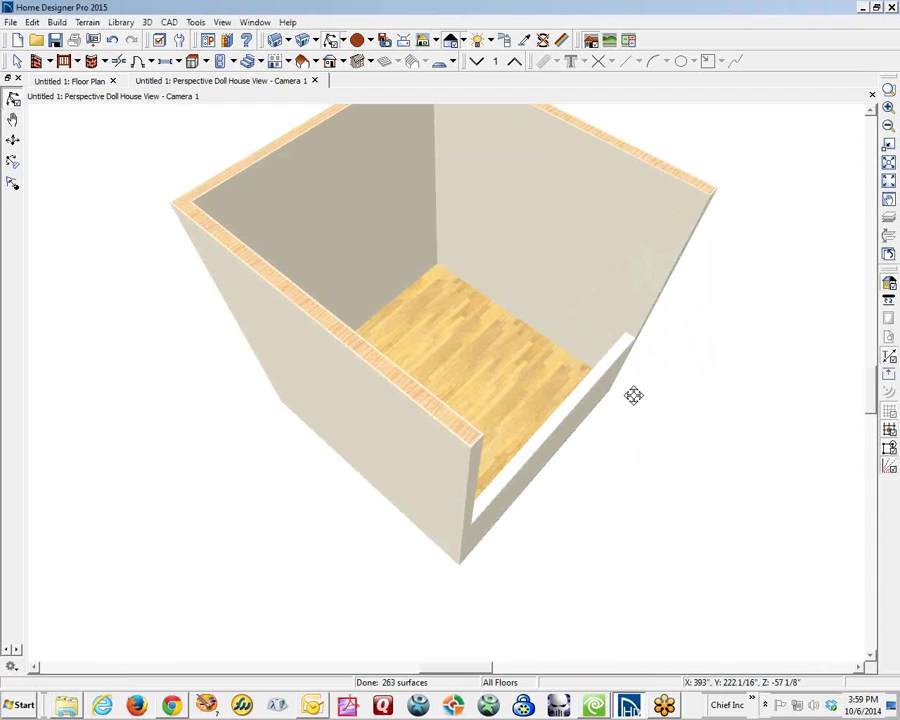
- Set the front railing wall's Railing Height to 54" under Newels/Balusters
drag(590, 444, 328, 335)
key(ctrl+z)
right_click(496, 420)
click(540, 452)
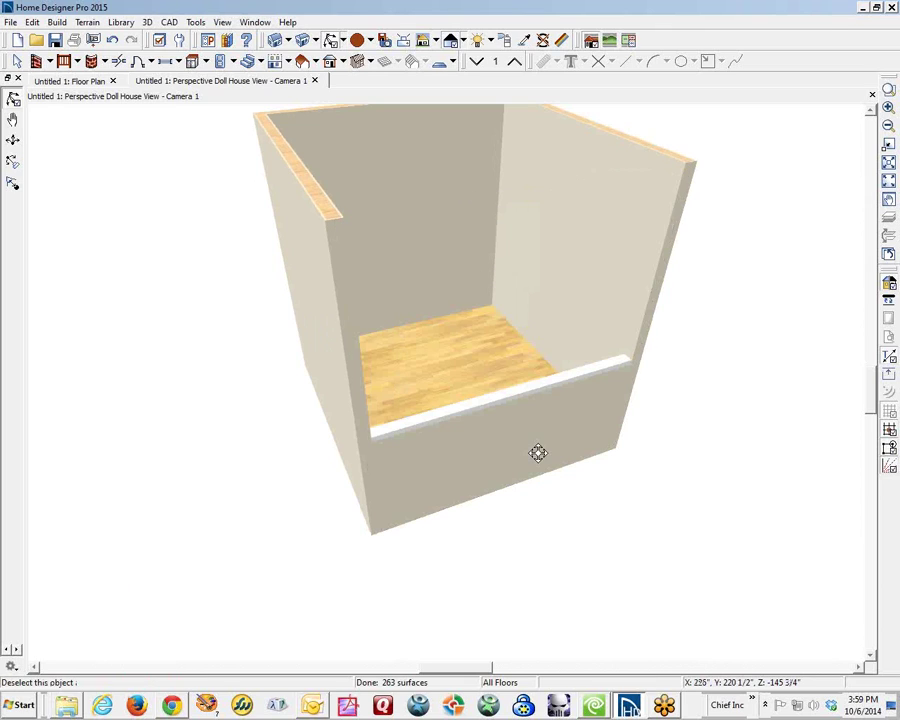
right_click(481, 419)
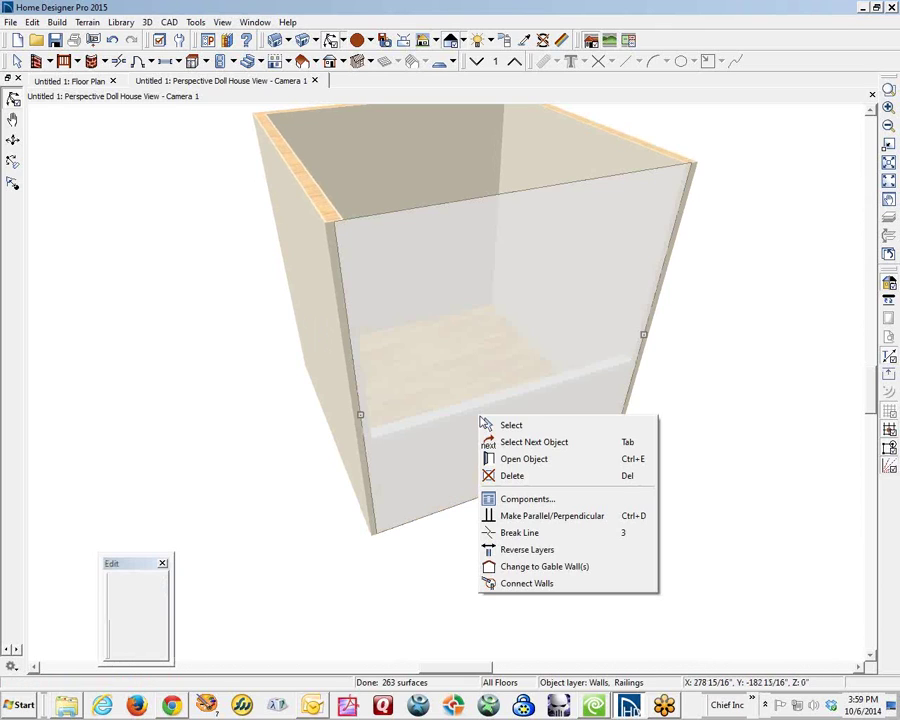
click(530, 458)
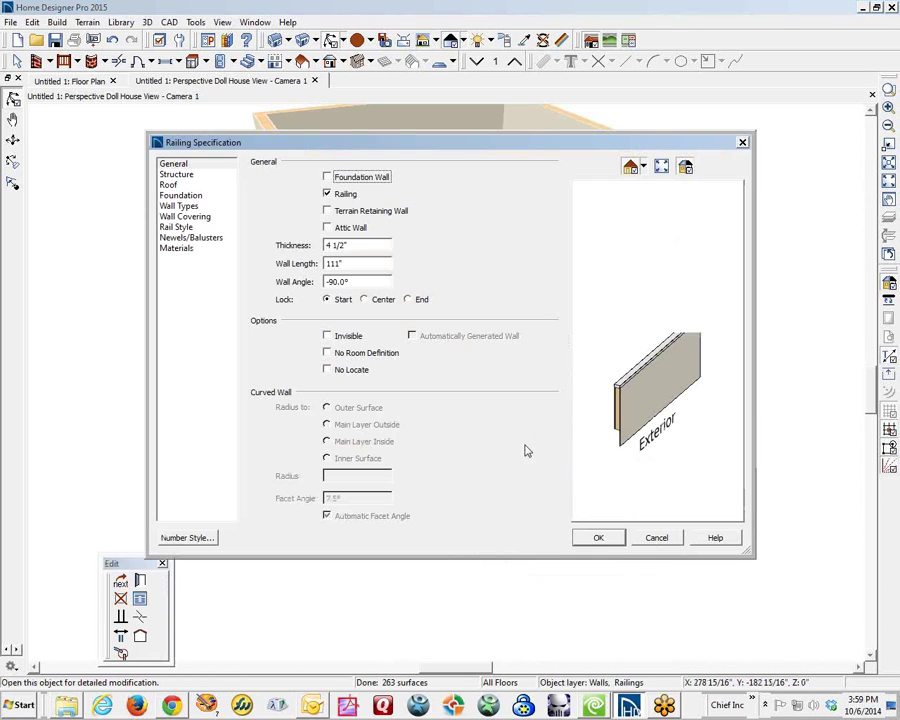
click(185, 238)
double_click(336, 178)
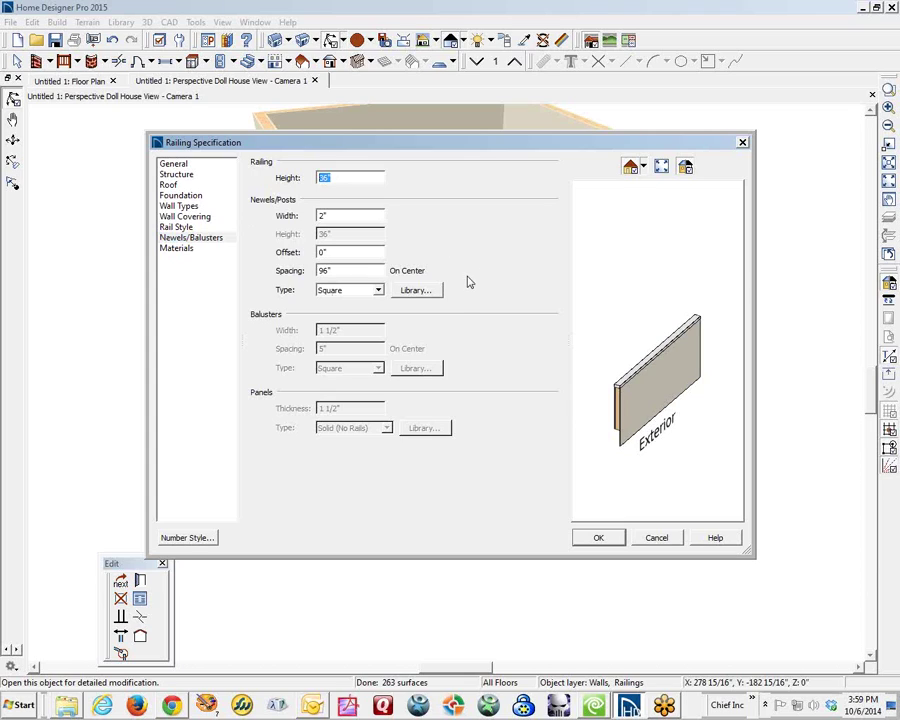
text(54)
click(610, 537)
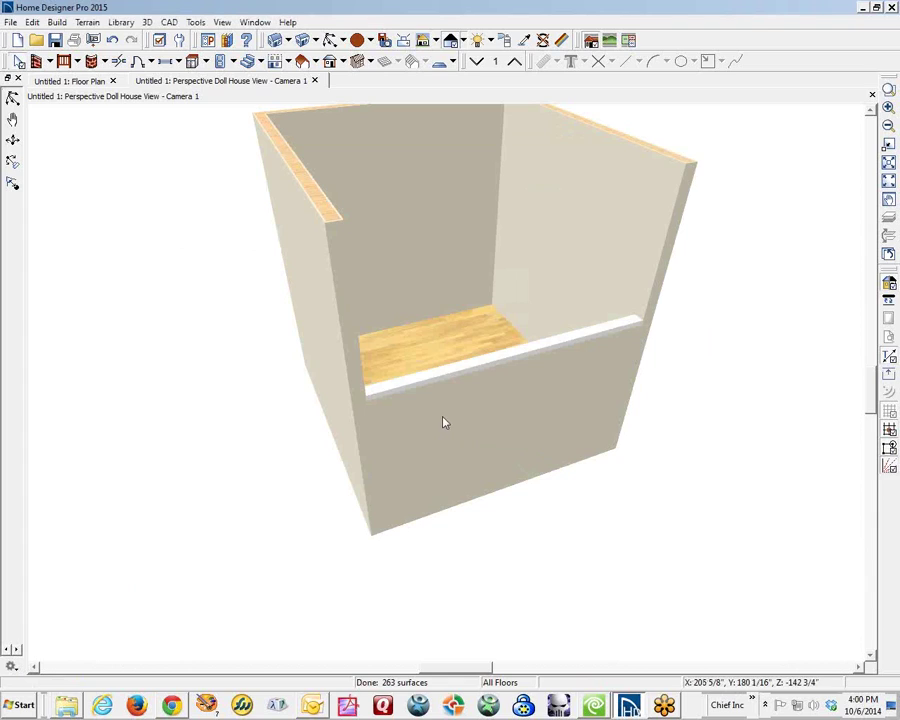
- In the railing's Rail Style settings, try No Rail, then switch back to Solid
right_click(406, 402)
click(460, 445)
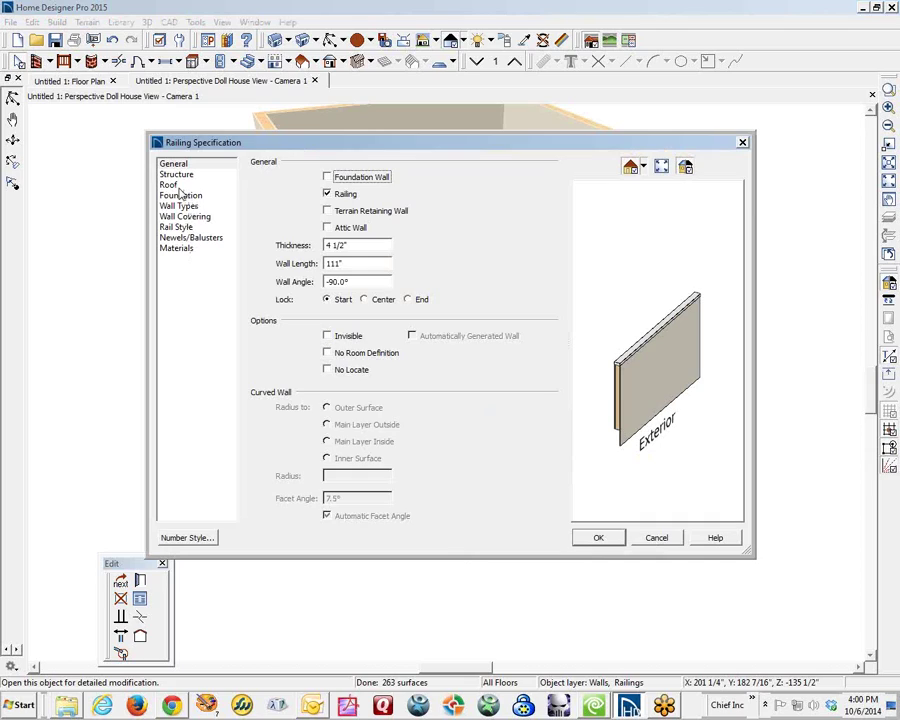
click(184, 227)
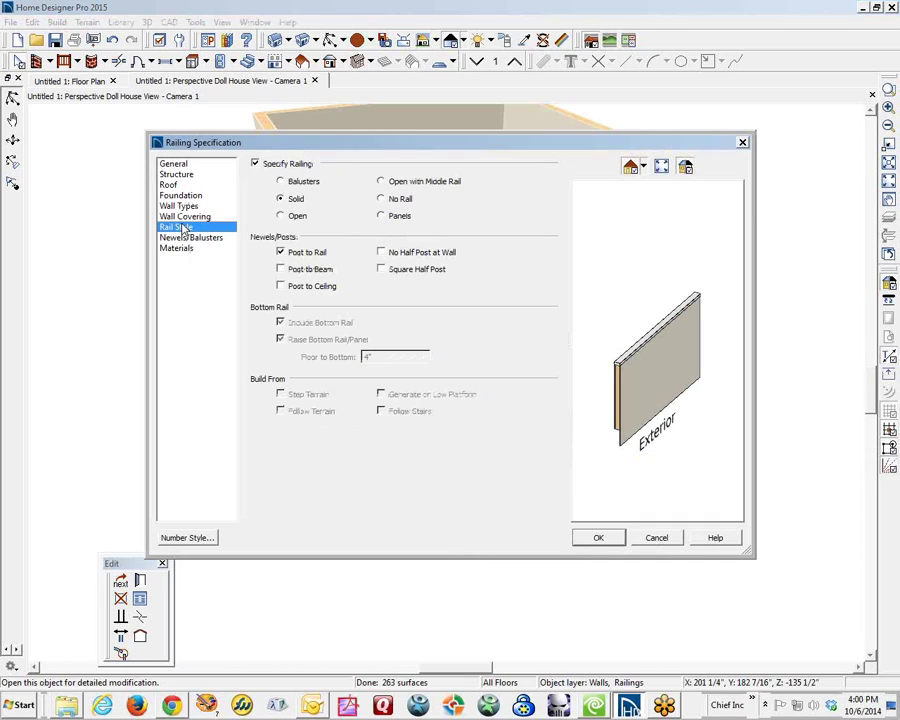
click(381, 199)
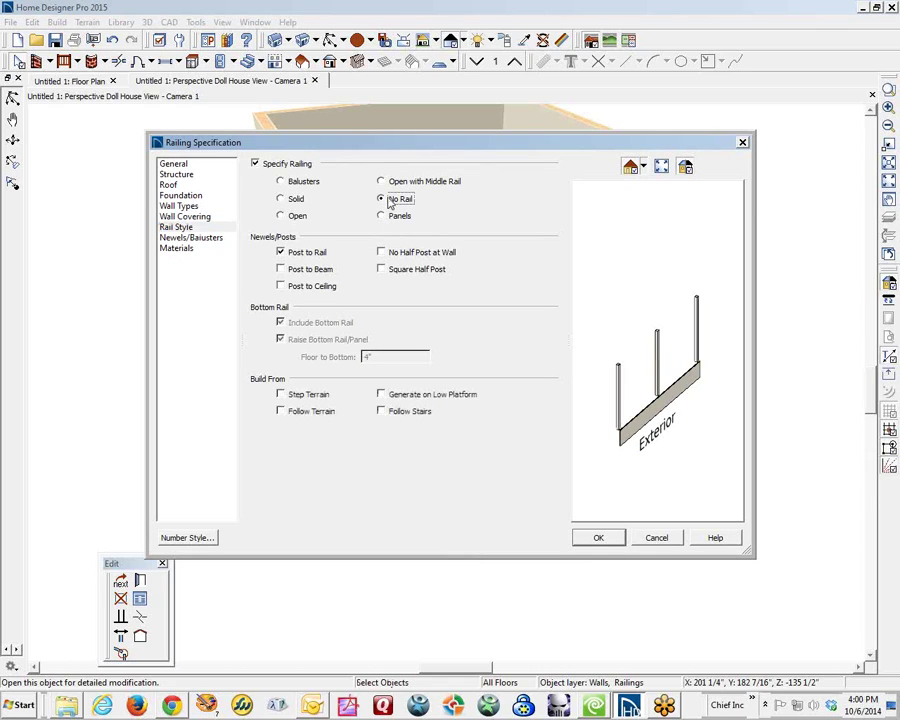
click(296, 200)
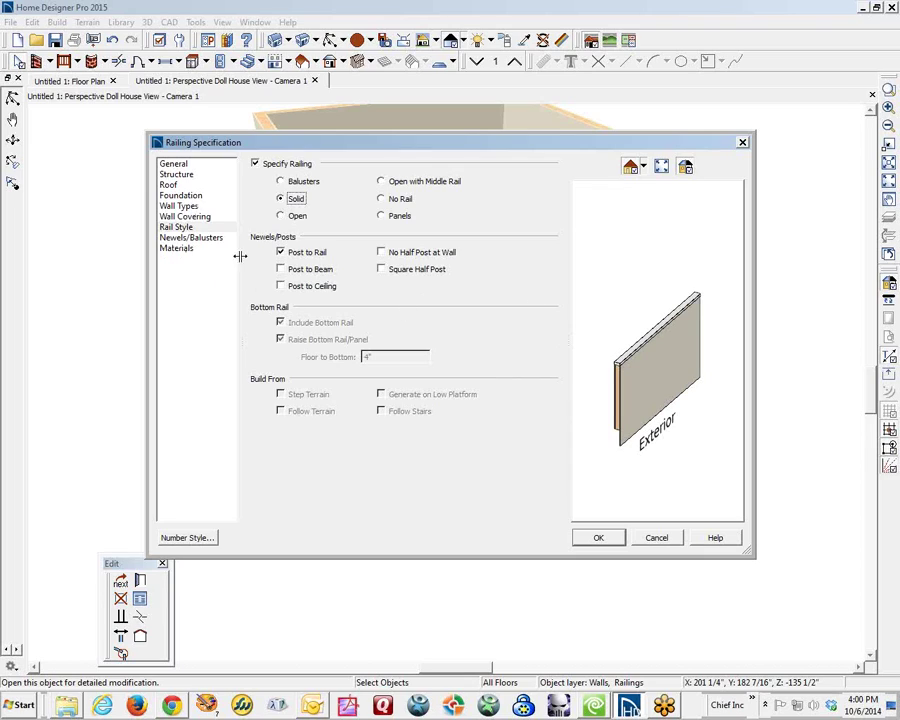
- Set the railing's Rail material to Drywall
click(189, 249)
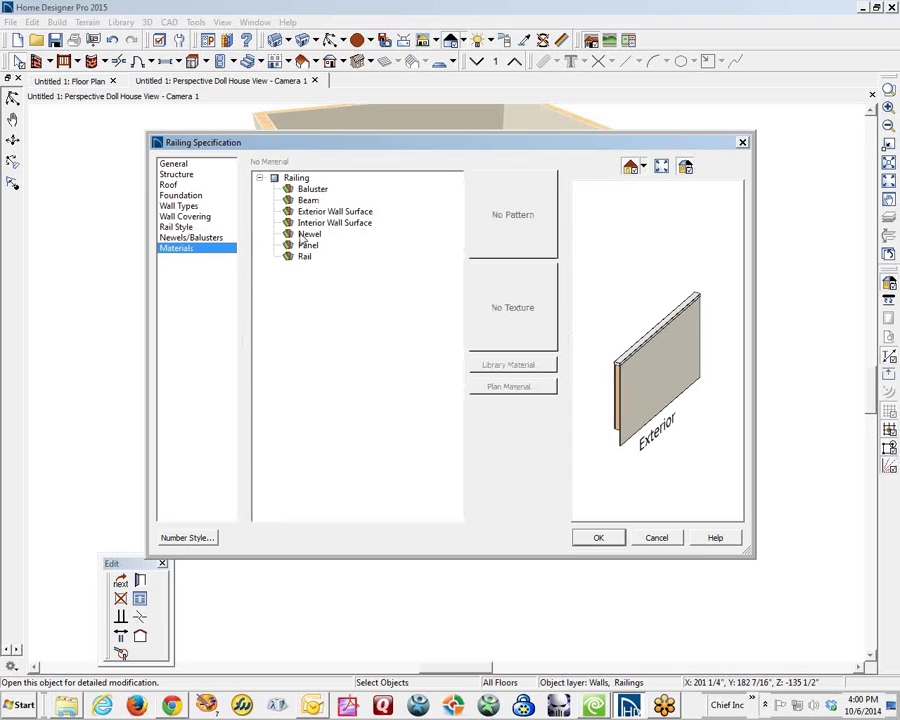
click(306, 259)
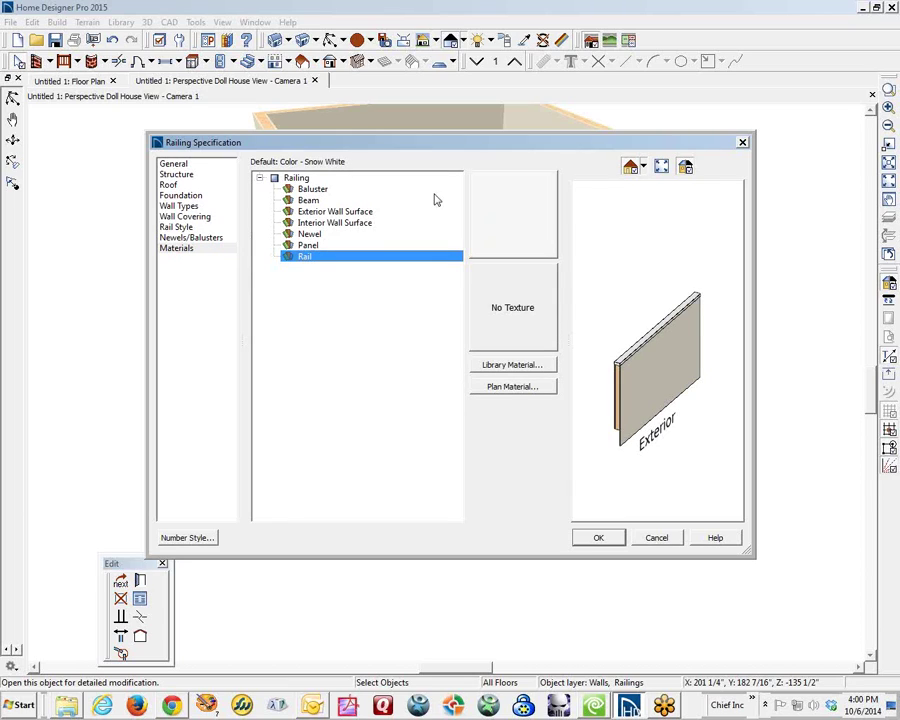
click(510, 232)
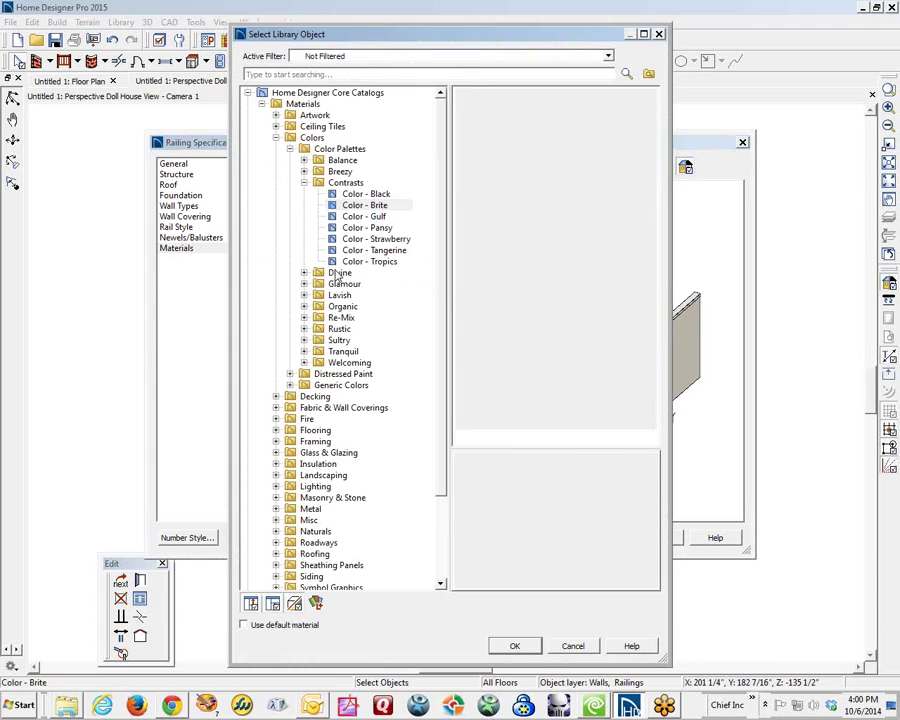
click(276, 137)
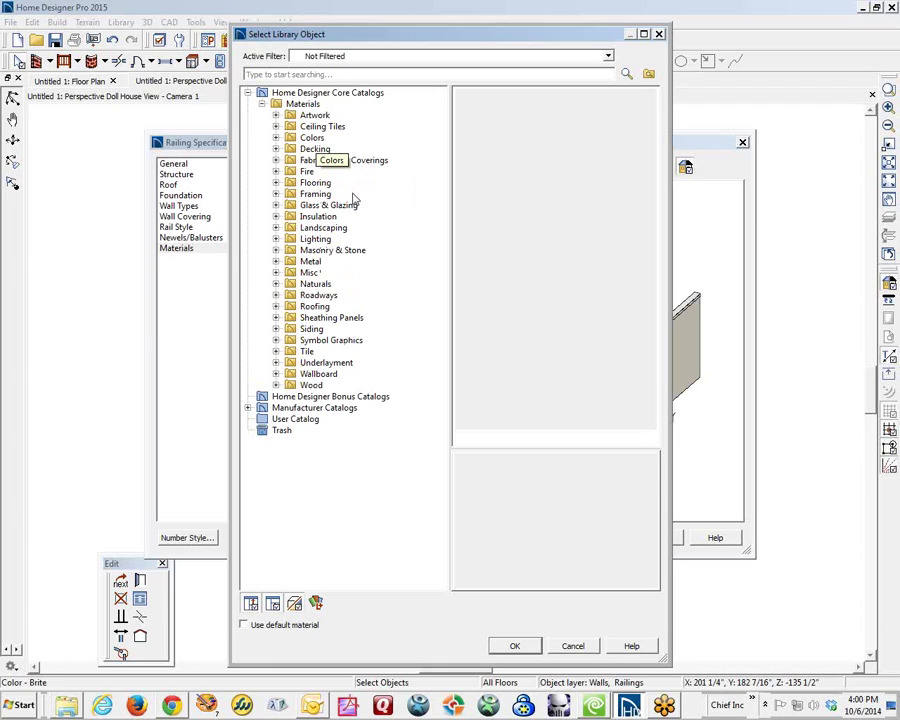
click(572, 646)
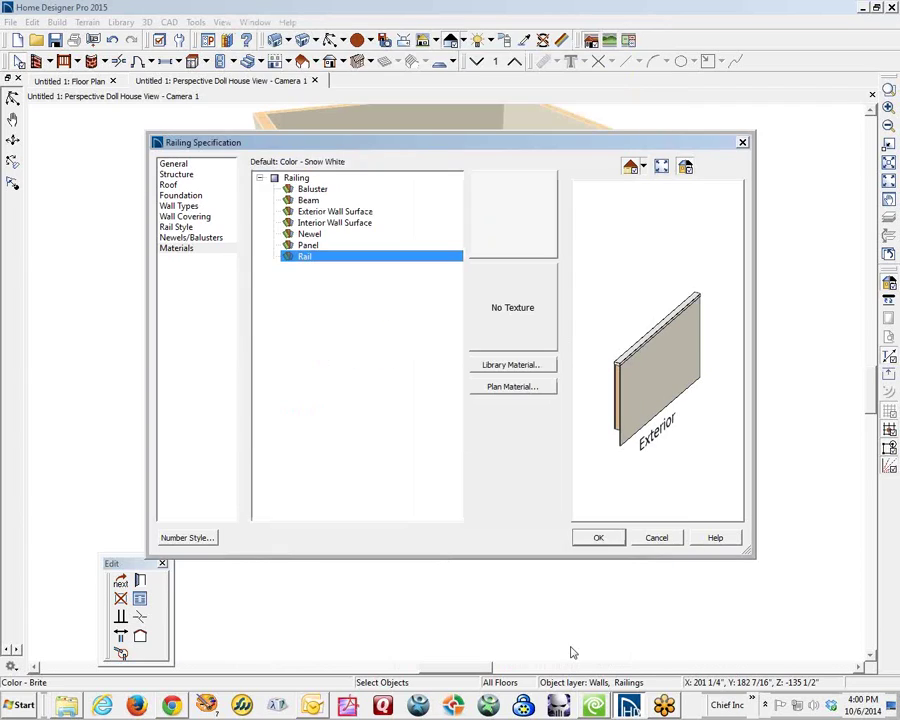
click(518, 387)
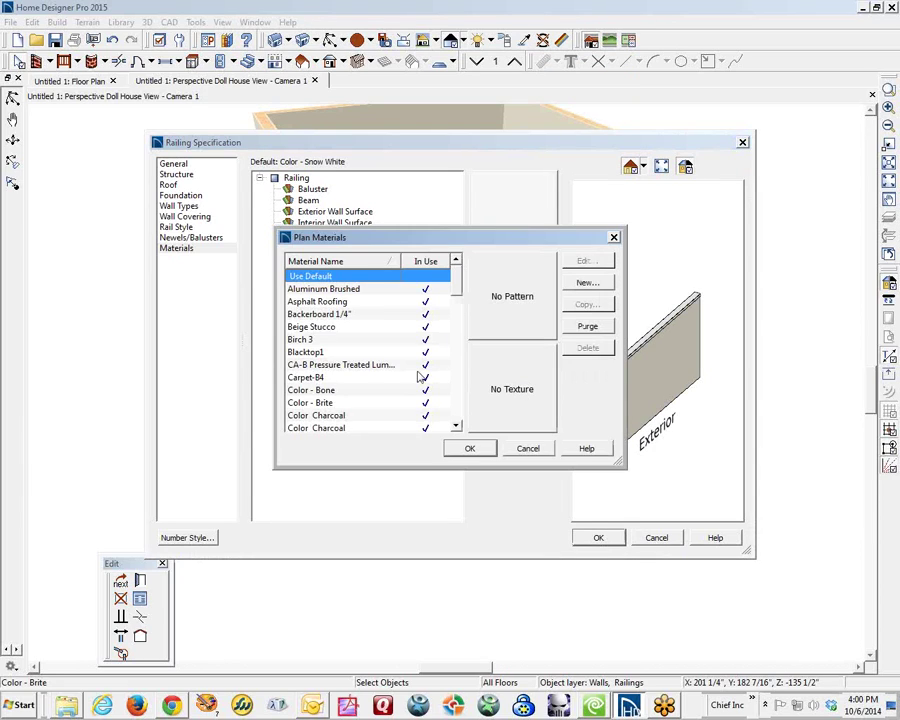
key(d)
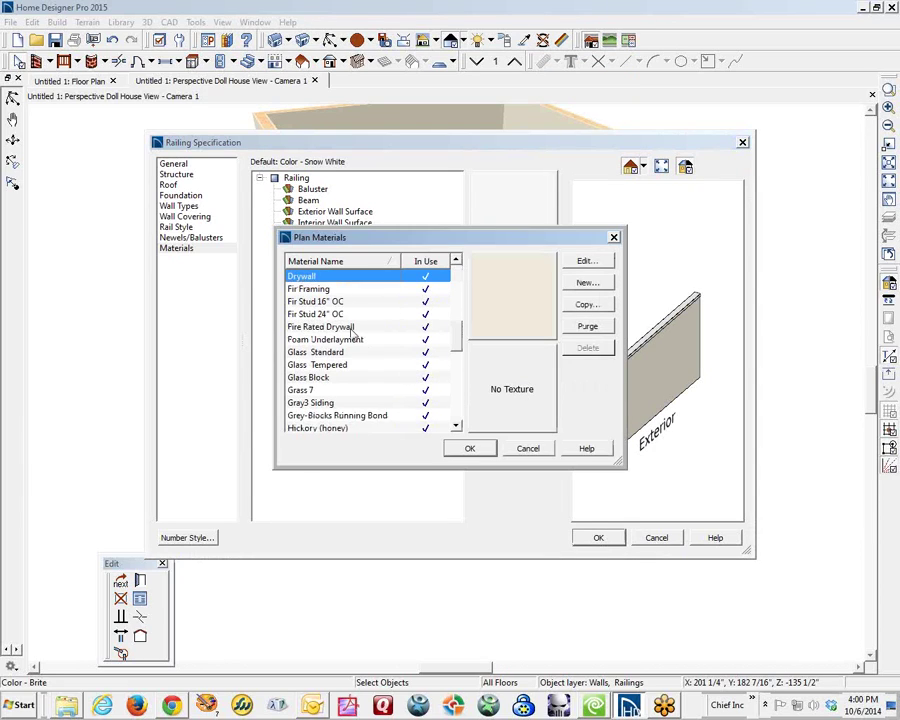
click(470, 449)
key(Return)
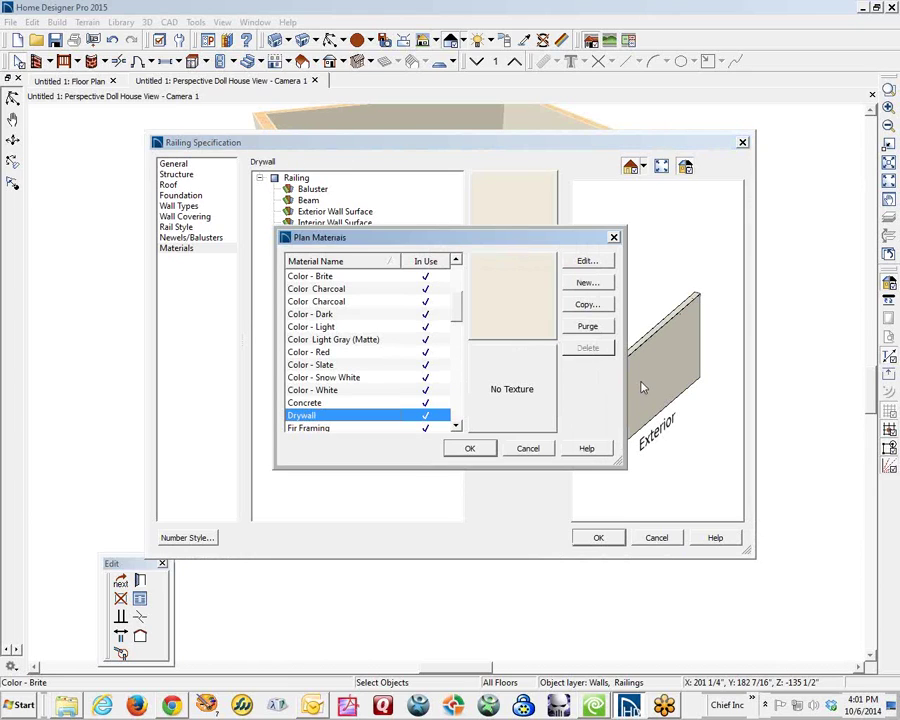
click(527, 450)
key(Return)
click(545, 450)
- Rotate the railing preview, review Newels/Balusters, and apply the railing settings
scroll(636, 354, up, 6)
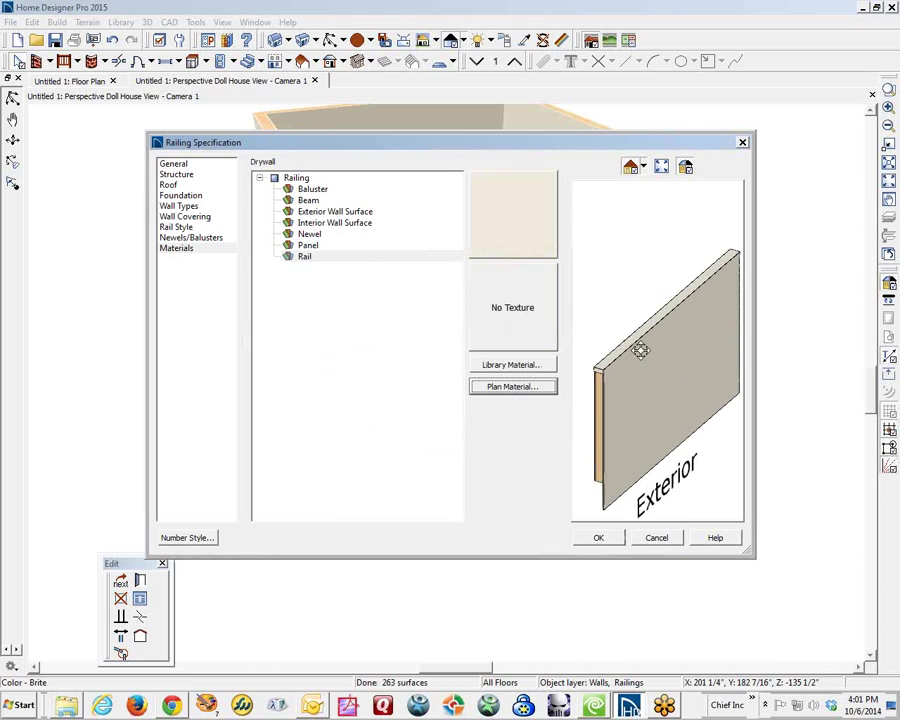
scroll(599, 360, up, 5)
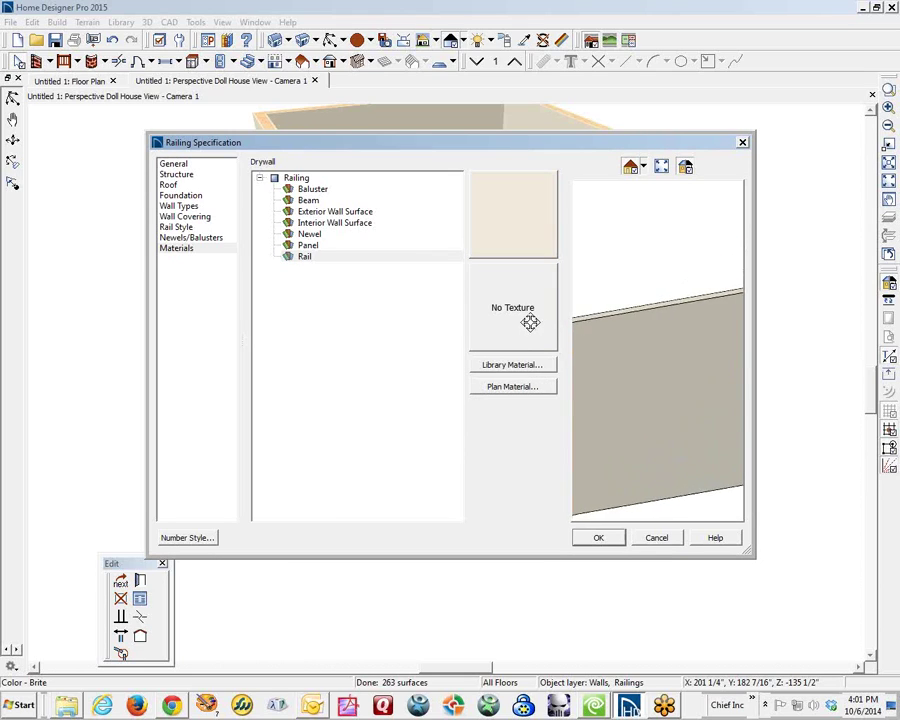
scroll(643, 281, down, 8)
drag(643, 281, 653, 317)
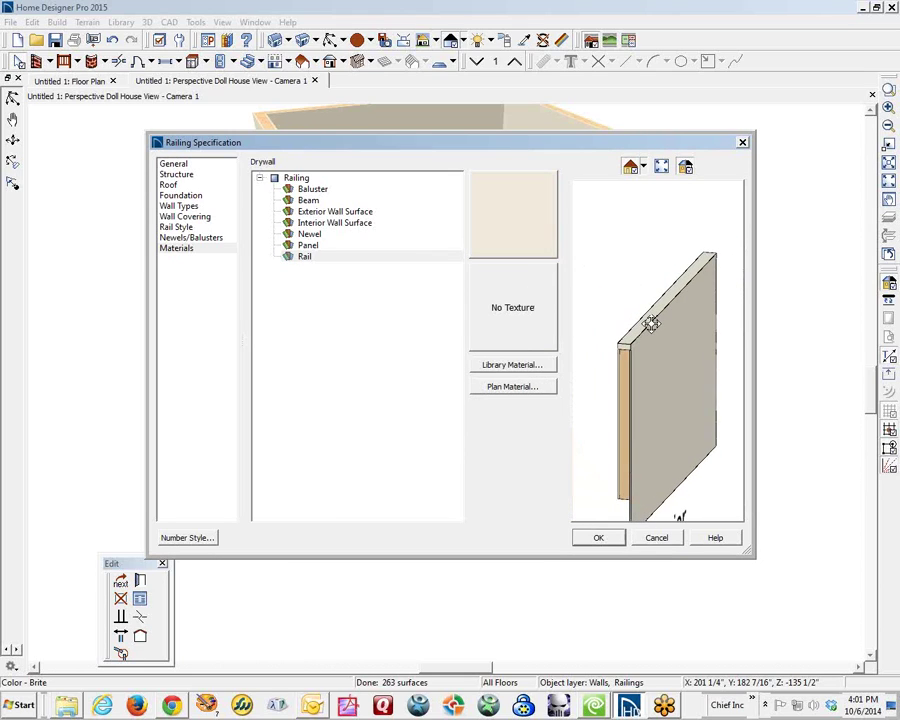
click(195, 238)
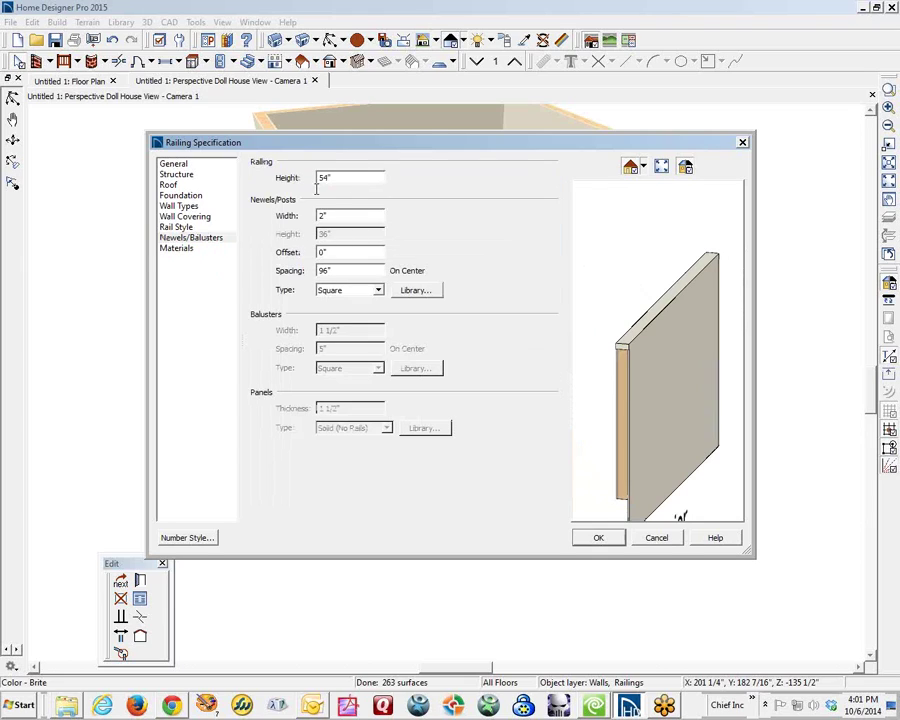
key(Tab)
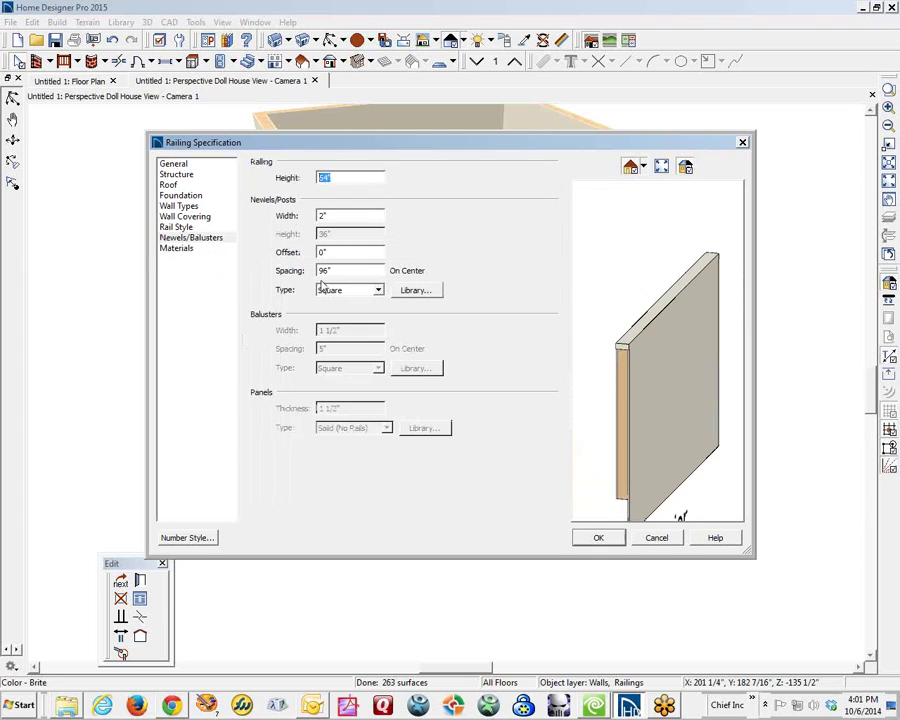
click(598, 538)
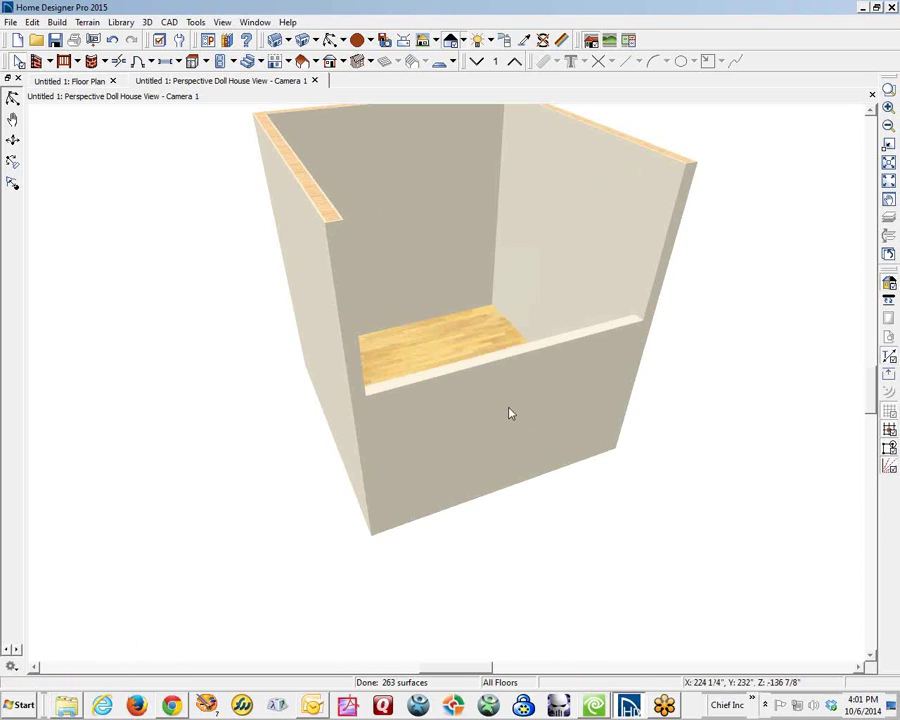
- Uncheck Railing so the front railing becomes a full wall again
click(506, 410)
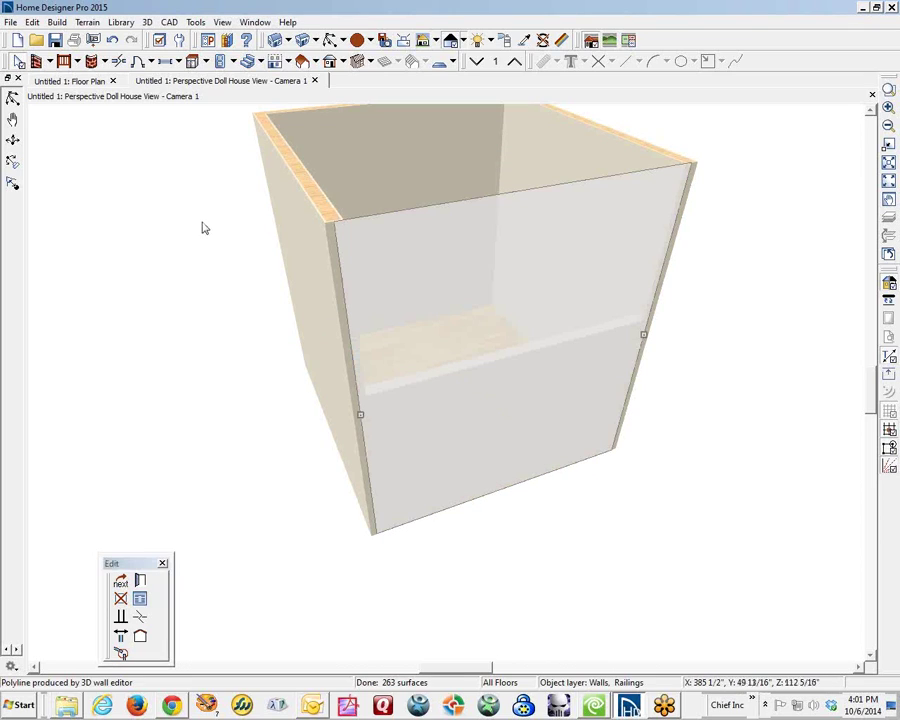
click(139, 598)
click(327, 193)
click(597, 538)
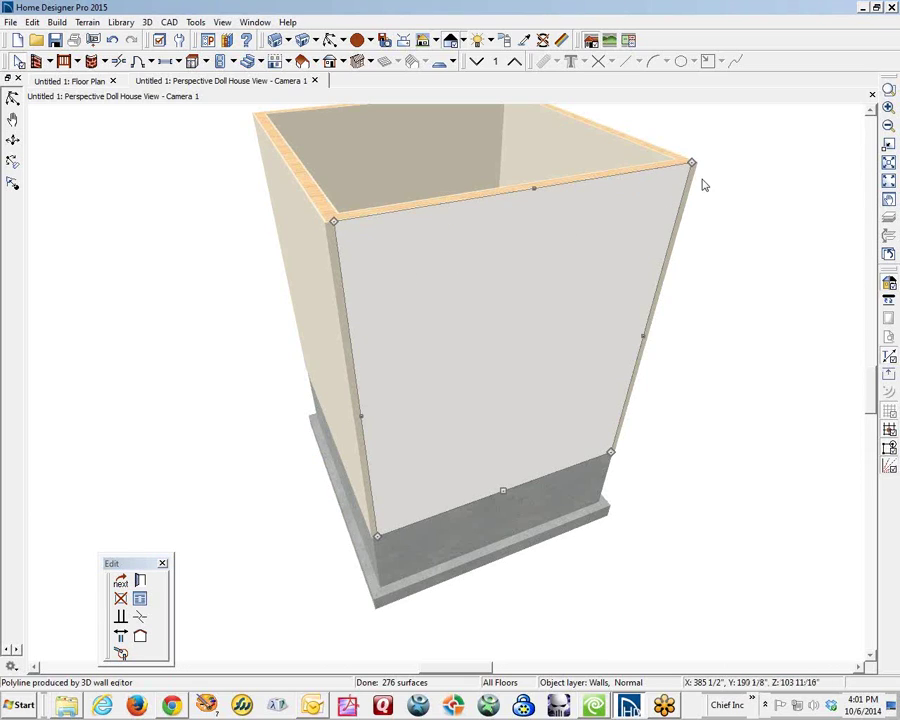
- Slope the front wall's top down toward the right, then orbit to look into the room
drag(690, 162, 635, 408)
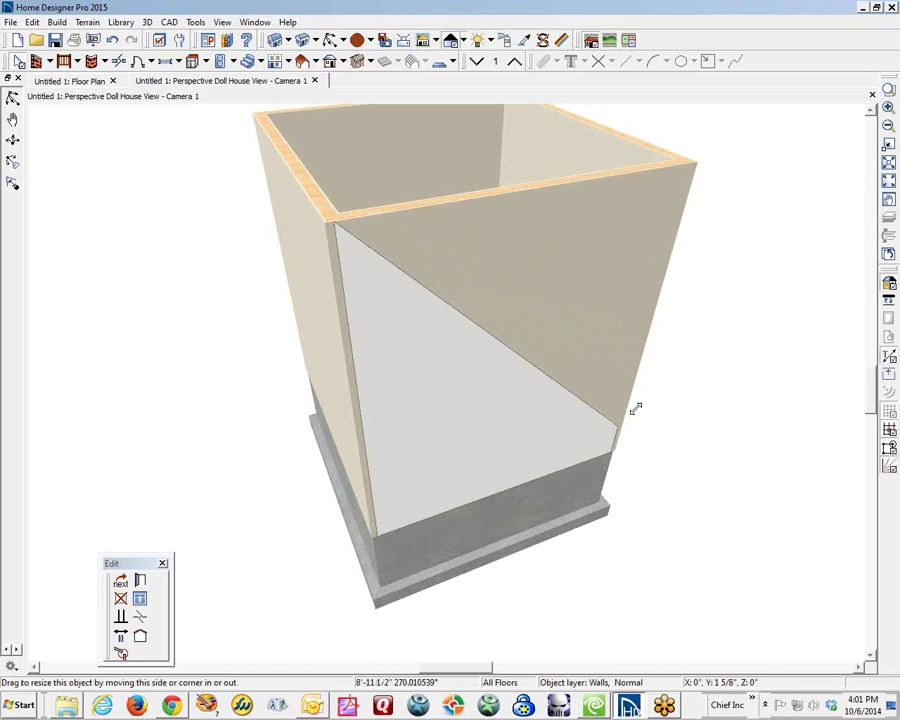
click(700, 403)
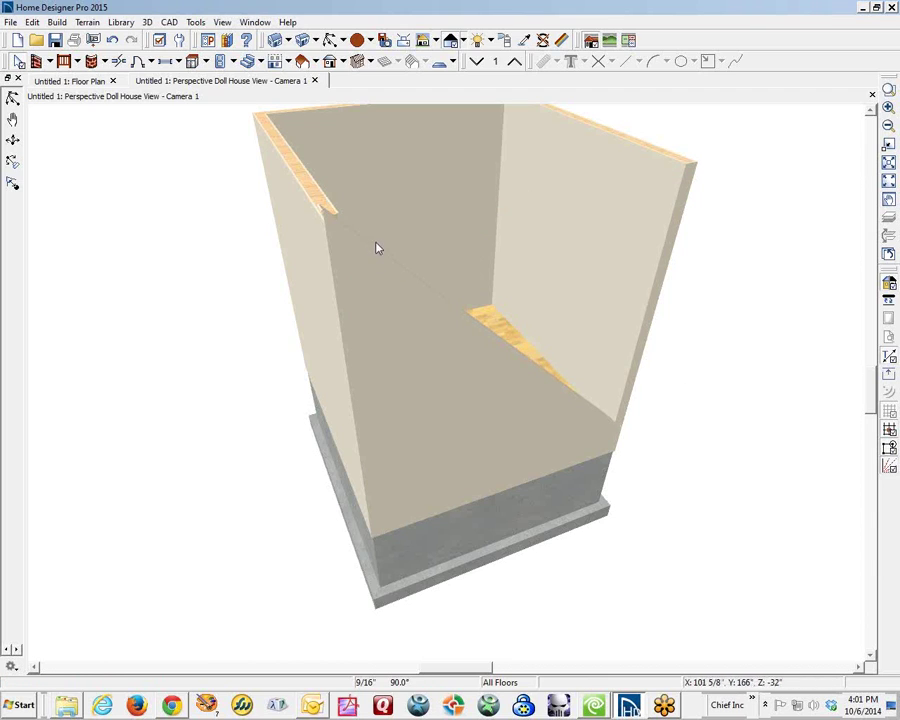
click(14, 100)
mouse_move(197, 182)
mouse_down()
mouse_move(193, 279)
mouse_move(181, 186)
mouse_up()
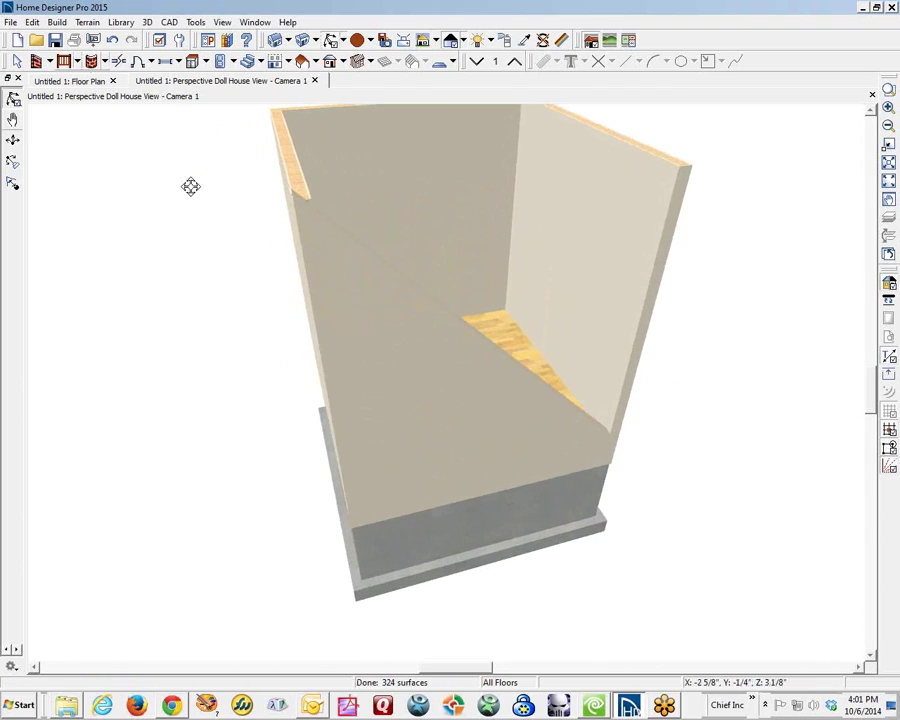
- Lower the front wall's top-left corner
key(space)
click(376, 276)
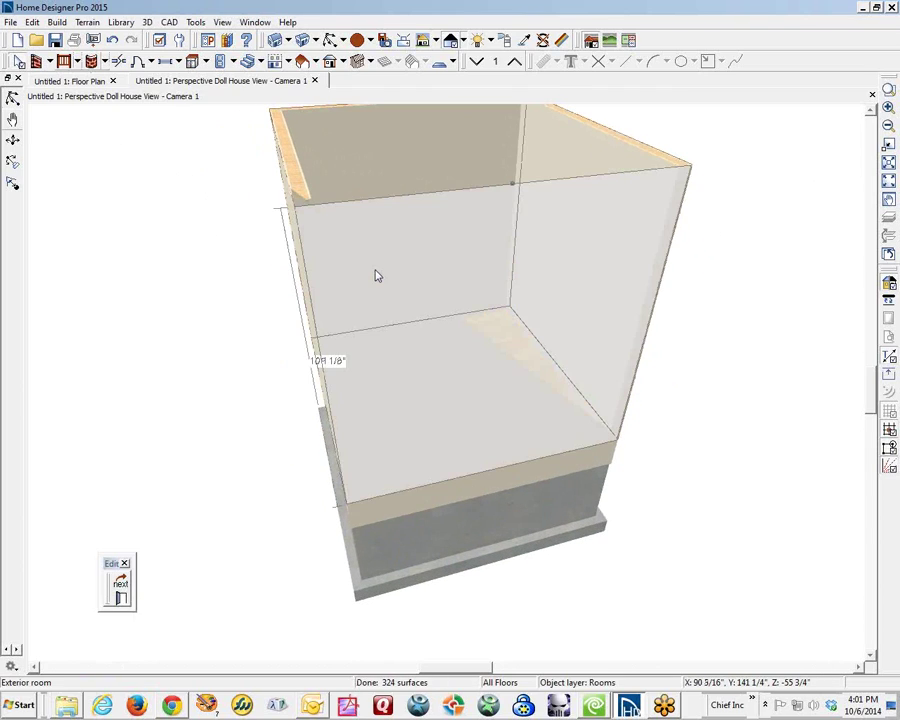
click(352, 310)
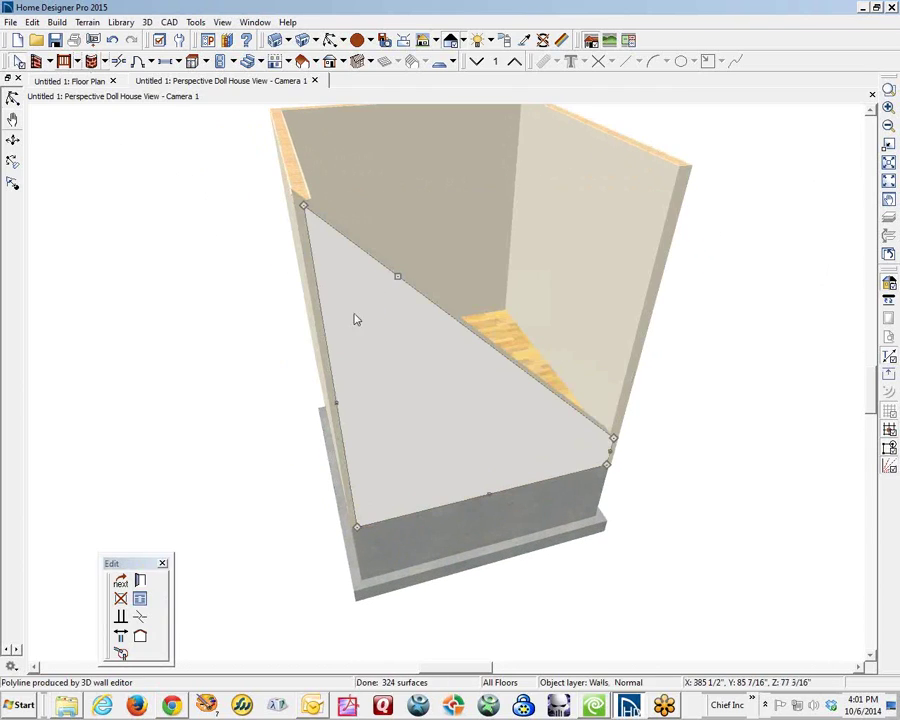
drag(305, 204, 320, 330)
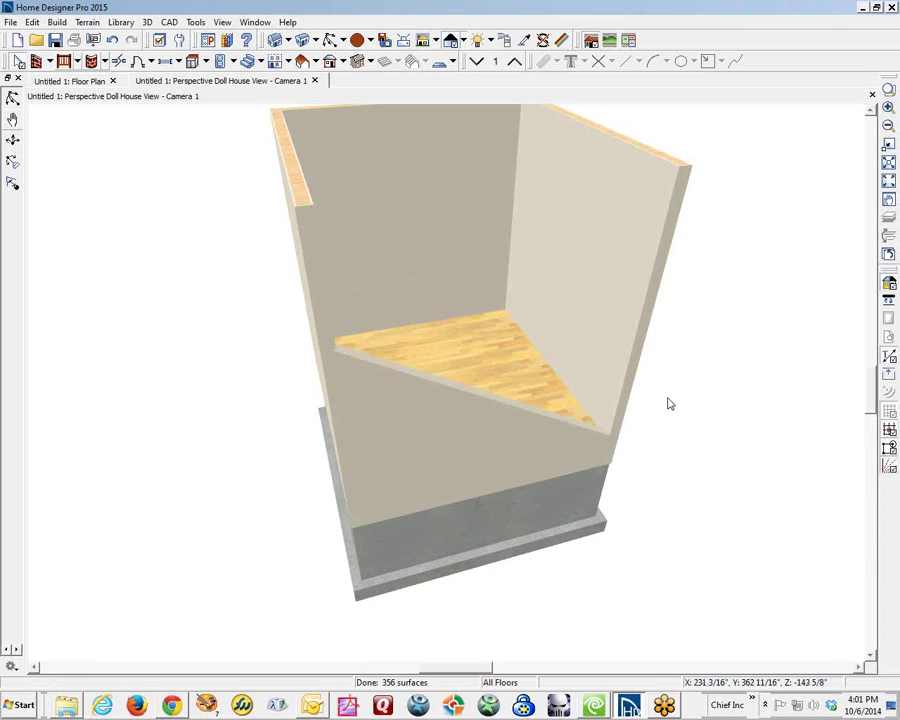
- Slope the right wall's top down toward the front and orbit to a corner view
click(604, 204)
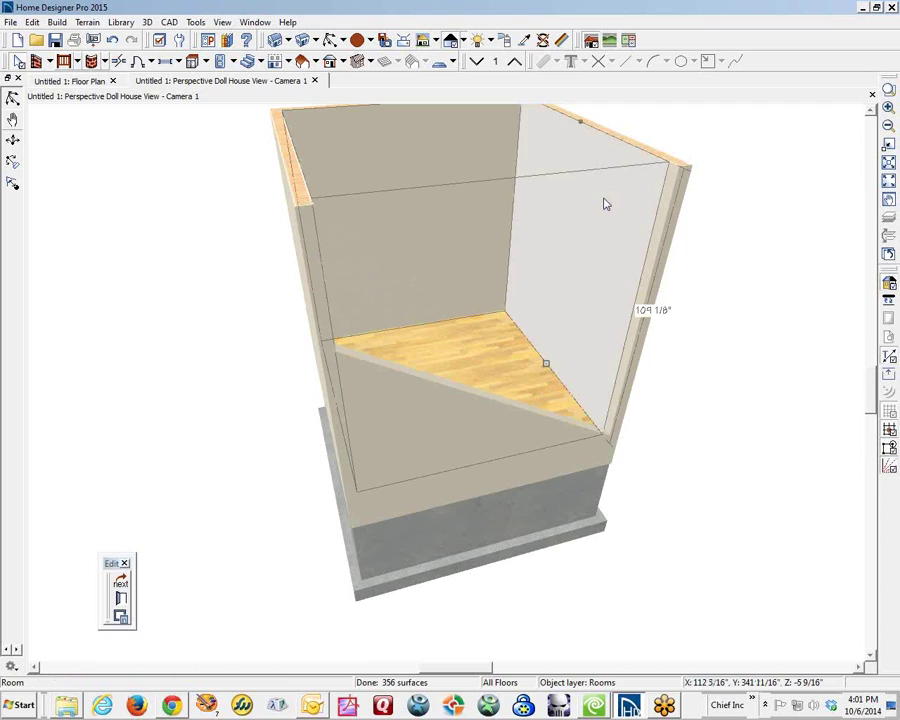
click(630, 196)
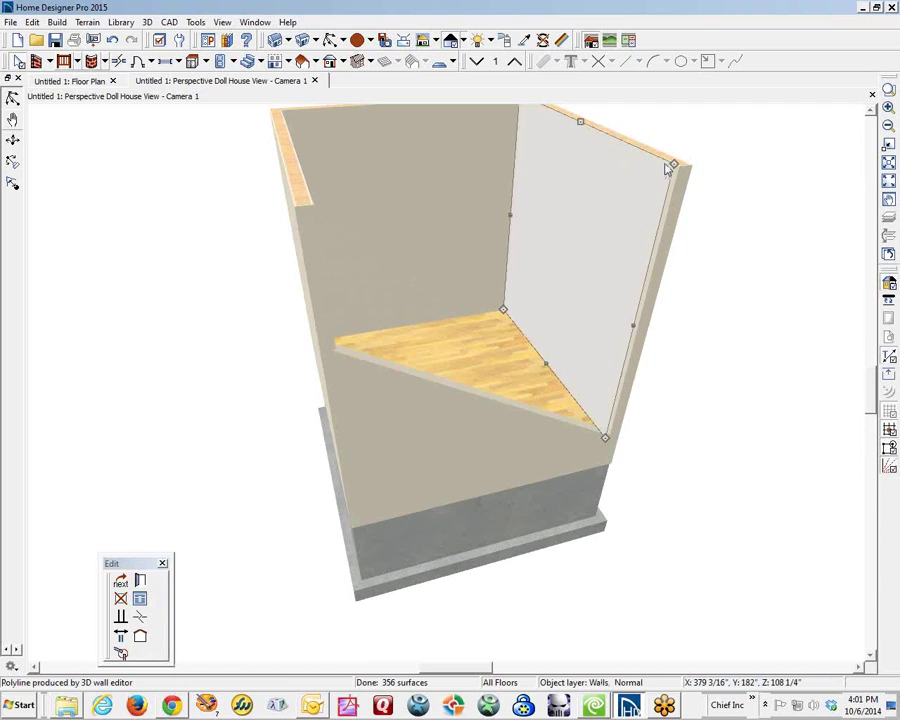
drag(668, 168, 650, 395)
drag(744, 373, 741, 373)
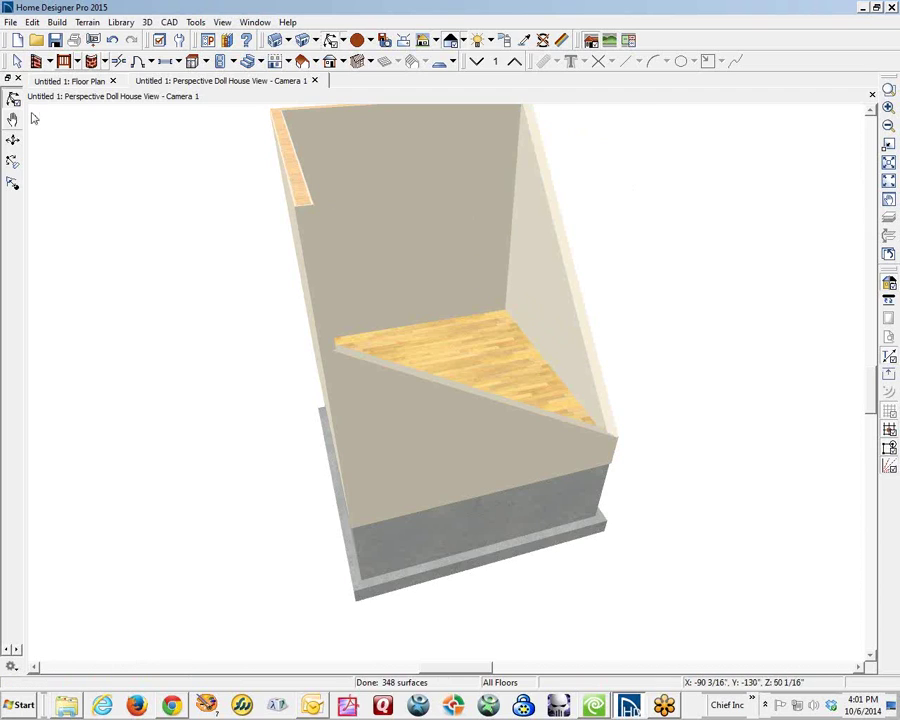
drag(224, 189, 169, 250)
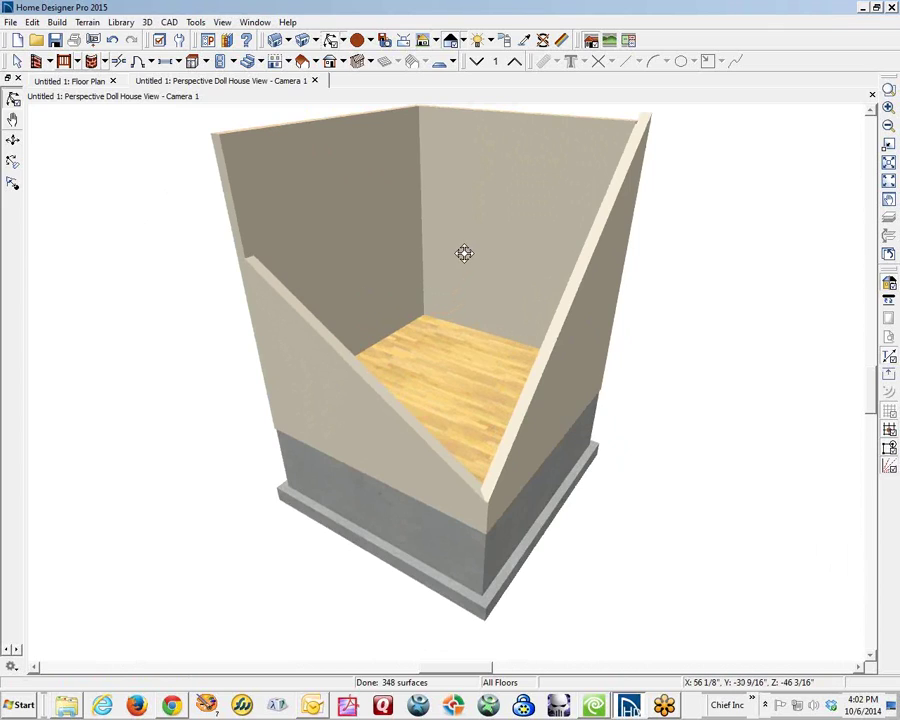
drag(478, 315, 309, 340)
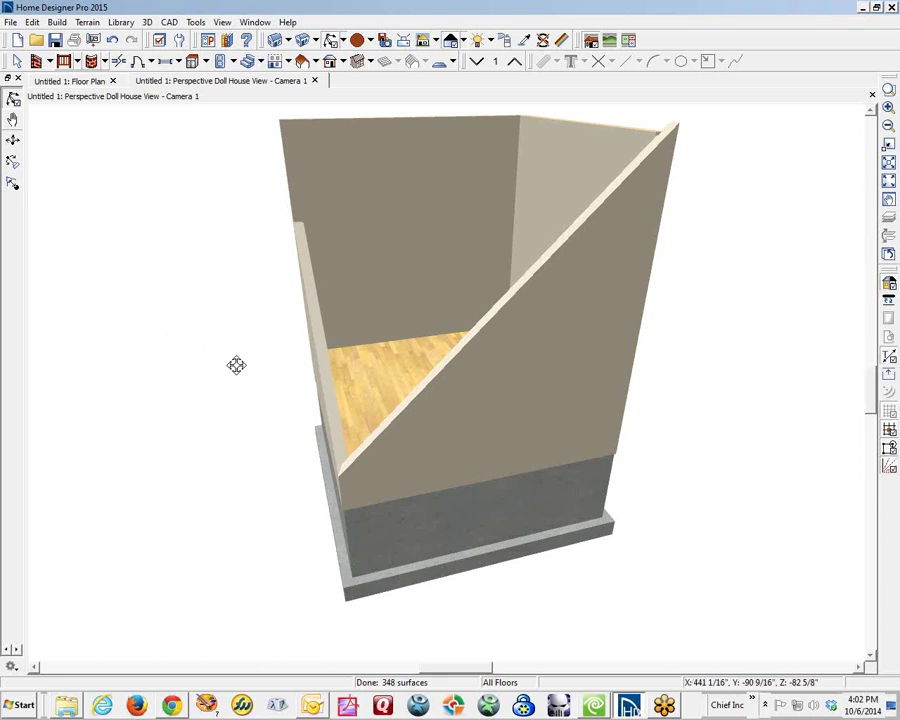
drag(334, 354, 398, 356)
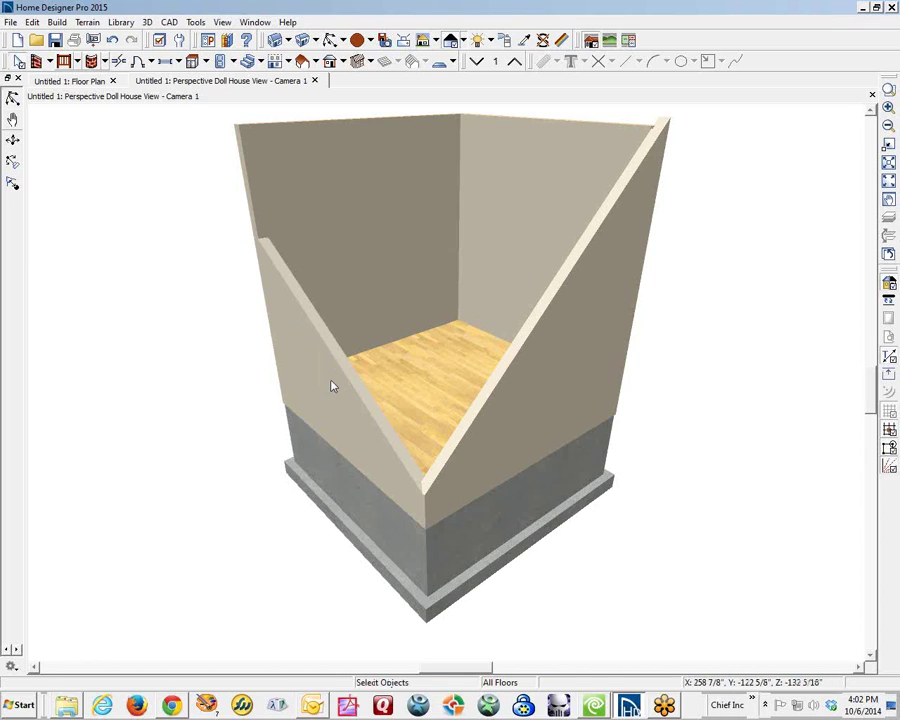
- Select the back right wall with Select Next Object and make it a Solid-style railing
right_click(283, 378)
click(560, 206)
right_click(560, 206)
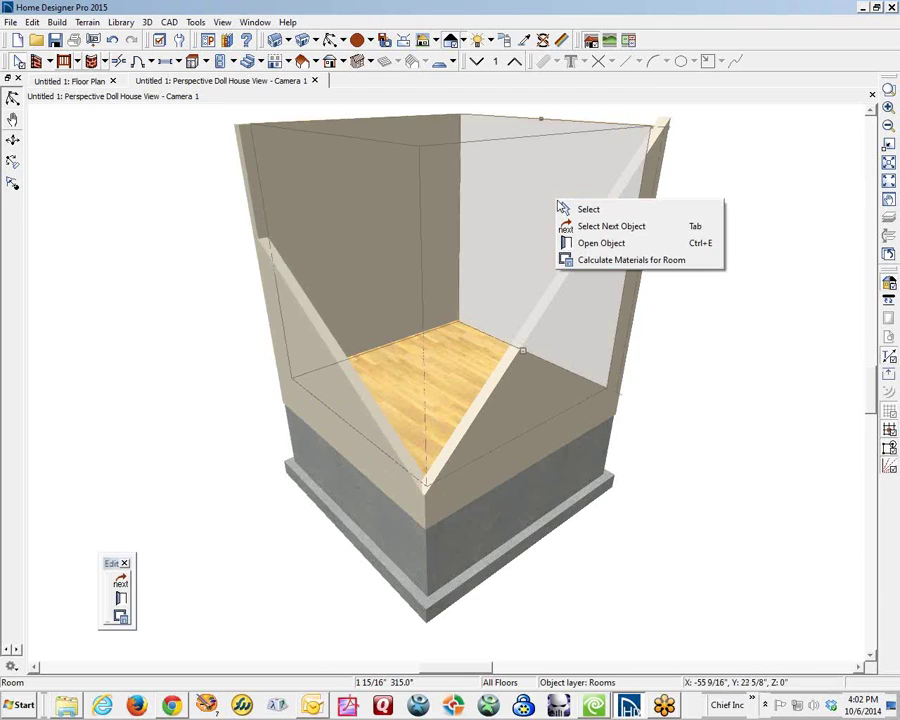
click(605, 226)
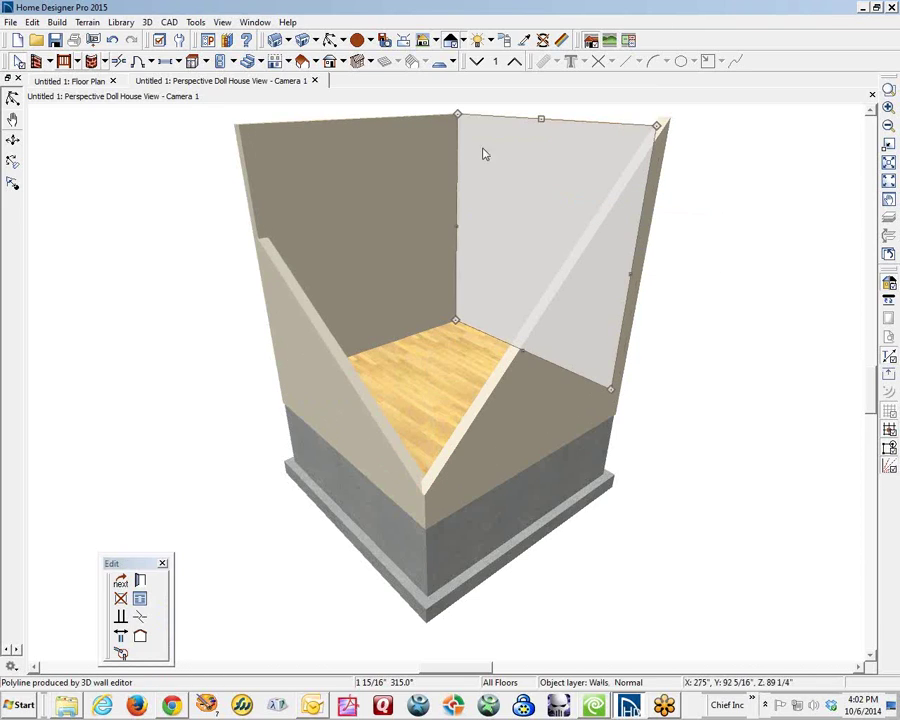
click(140, 582)
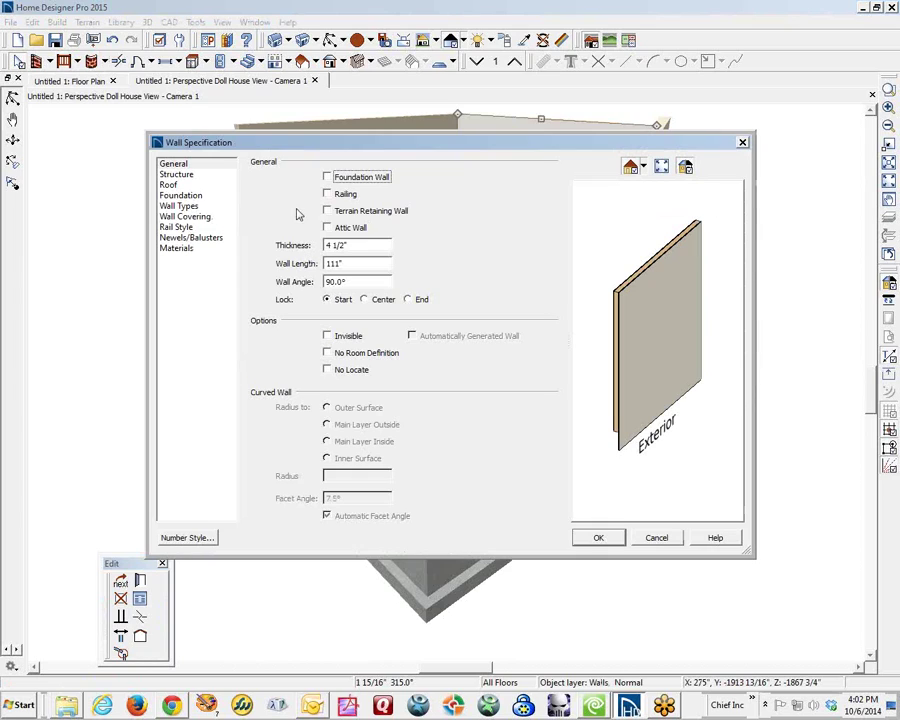
click(327, 193)
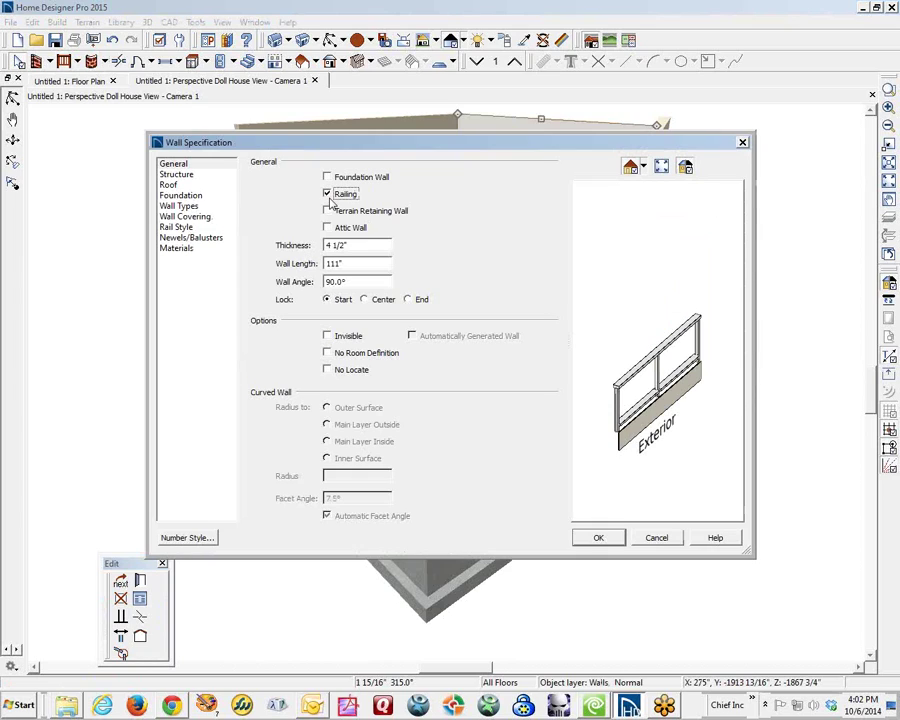
click(178, 228)
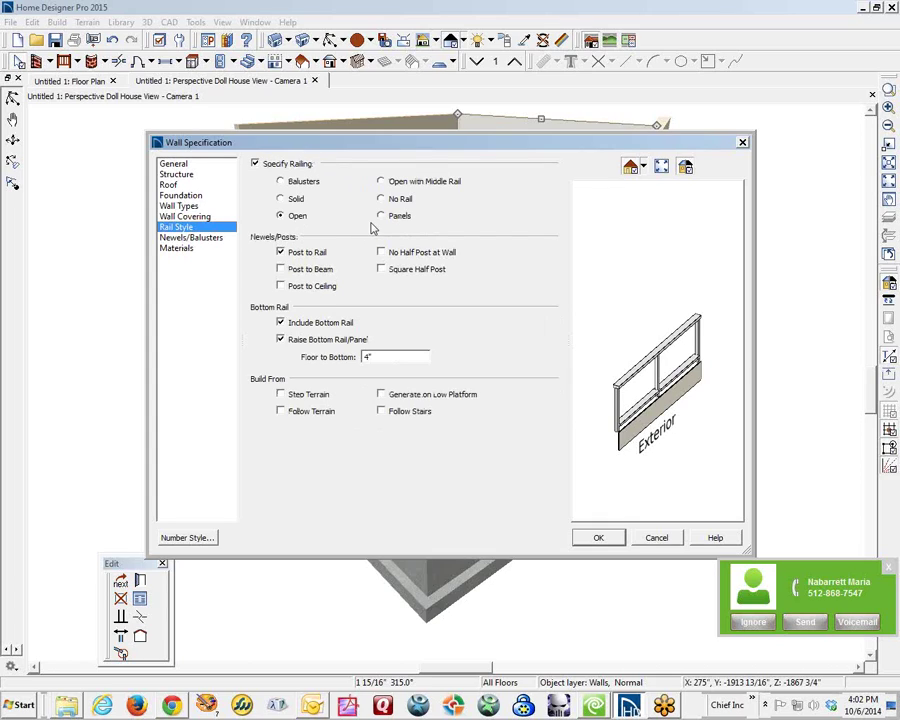
click(283, 200)
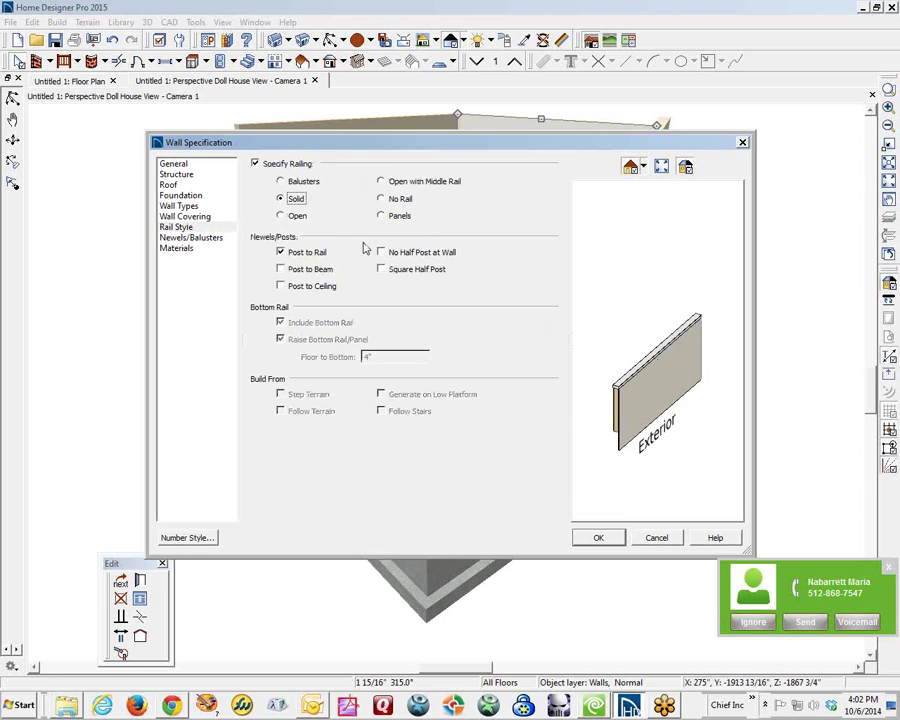